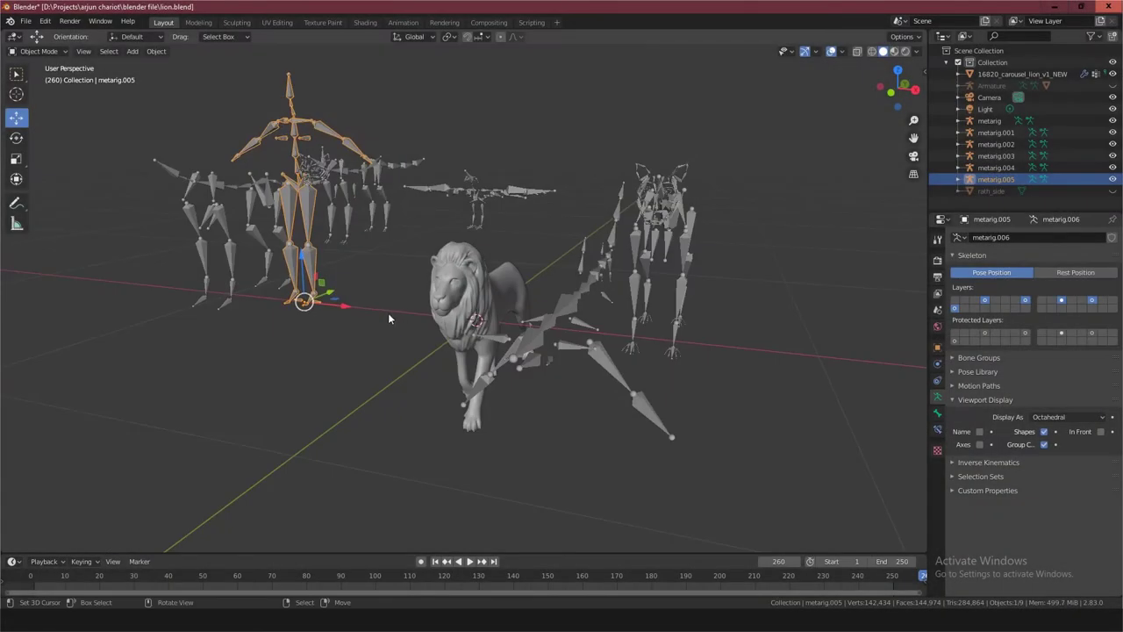
Deselect the metarig and orbit to a head-on view of the lion among the rigs.
click(388, 313)
middle_drag(378, 259, 397, 263)
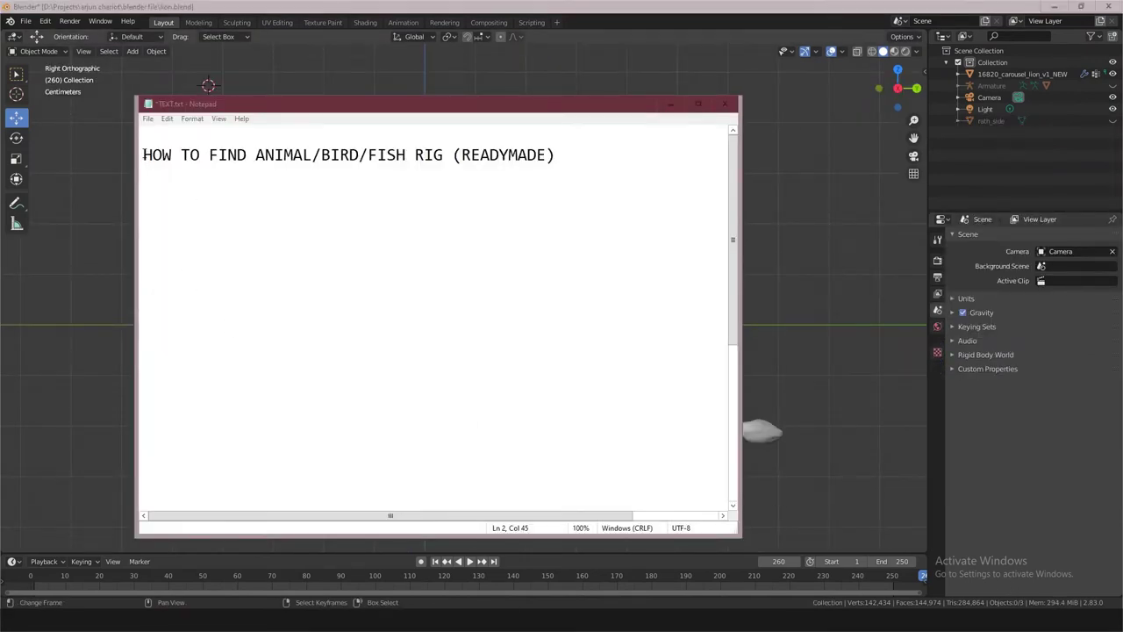
Highlight 'ANIMAL/BIRD/FISH RIG' in the Notepad heading, then clear the highlight at the line's end.
drag(145, 158, 448, 156)
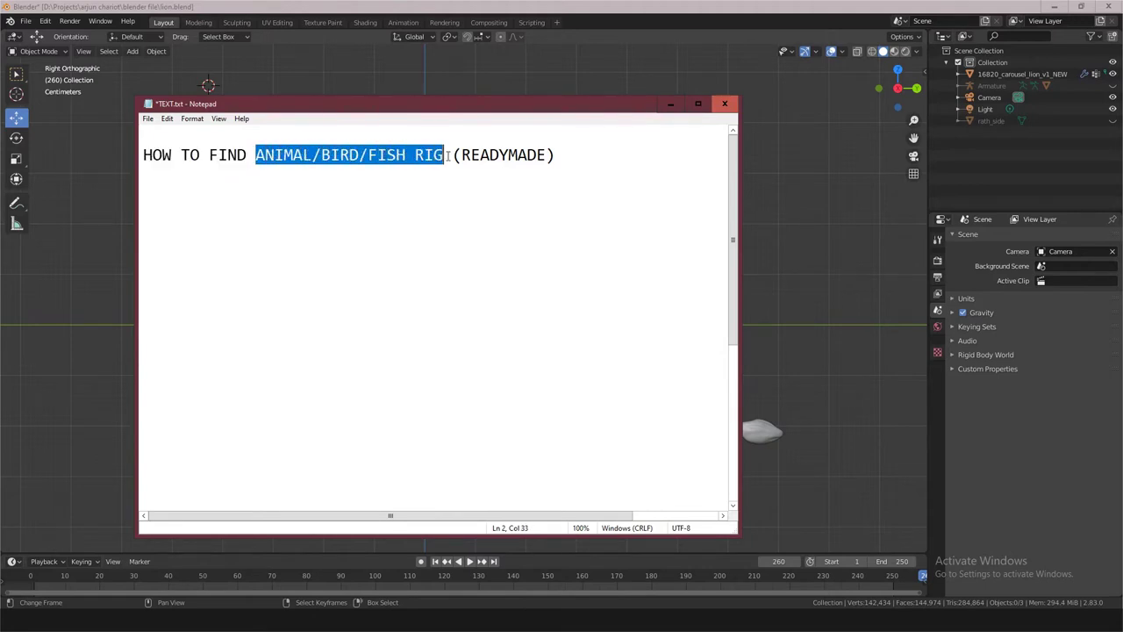
click(564, 156)
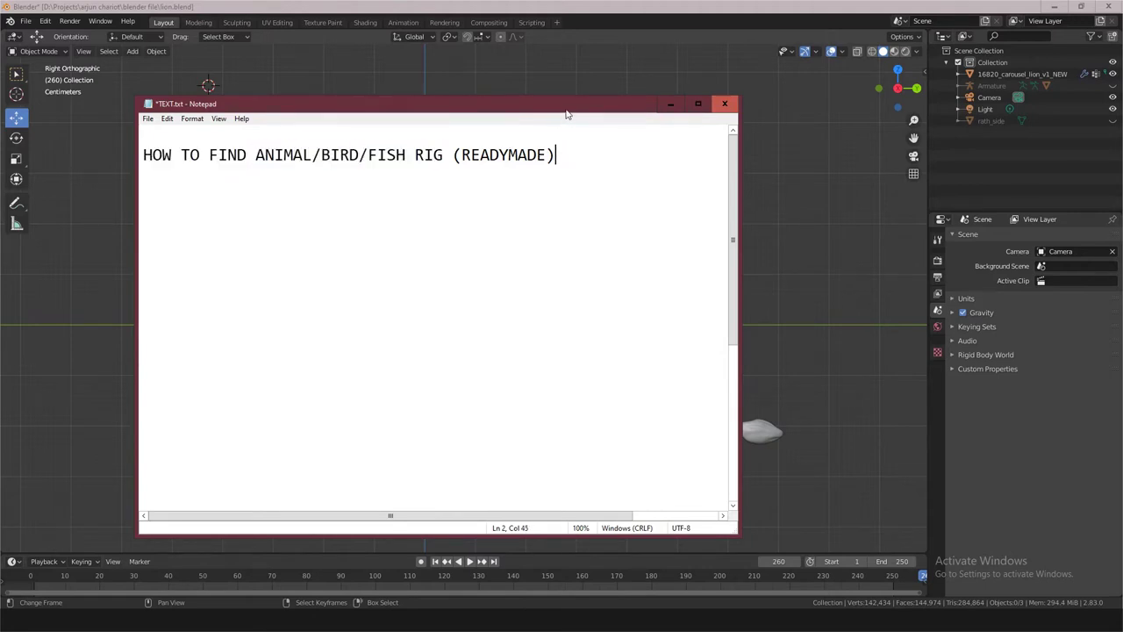
Hide the note and snap Blender's 3D cursor to the world origin with Shift+S.
click(671, 104)
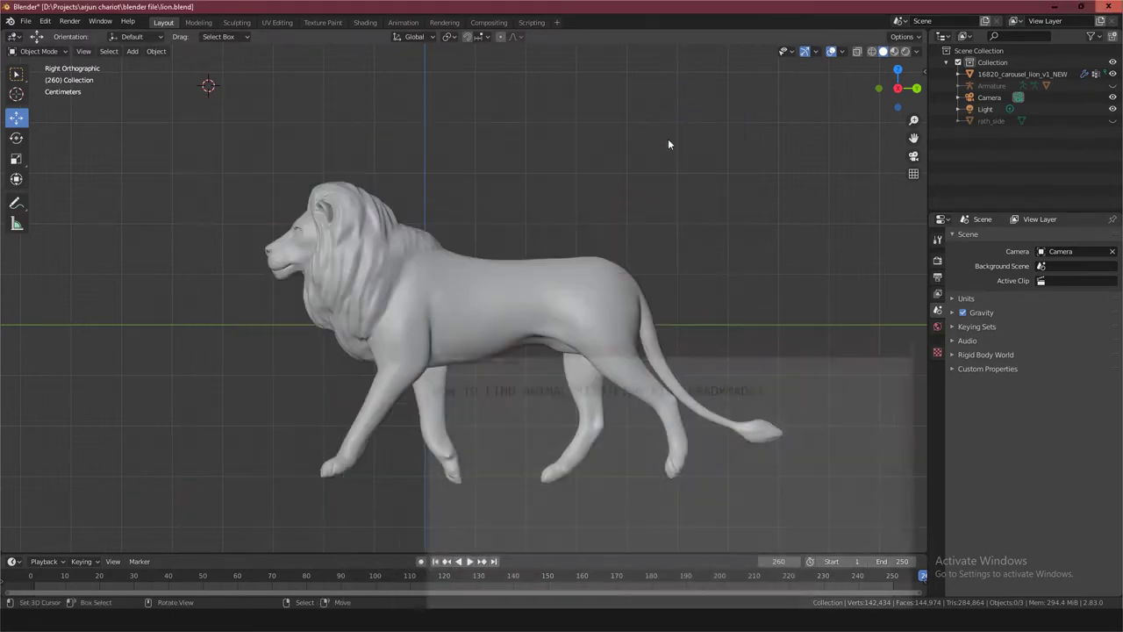
shift+scroll(494, 329, down, 1)
shift+scroll(495, 327, down, 2)
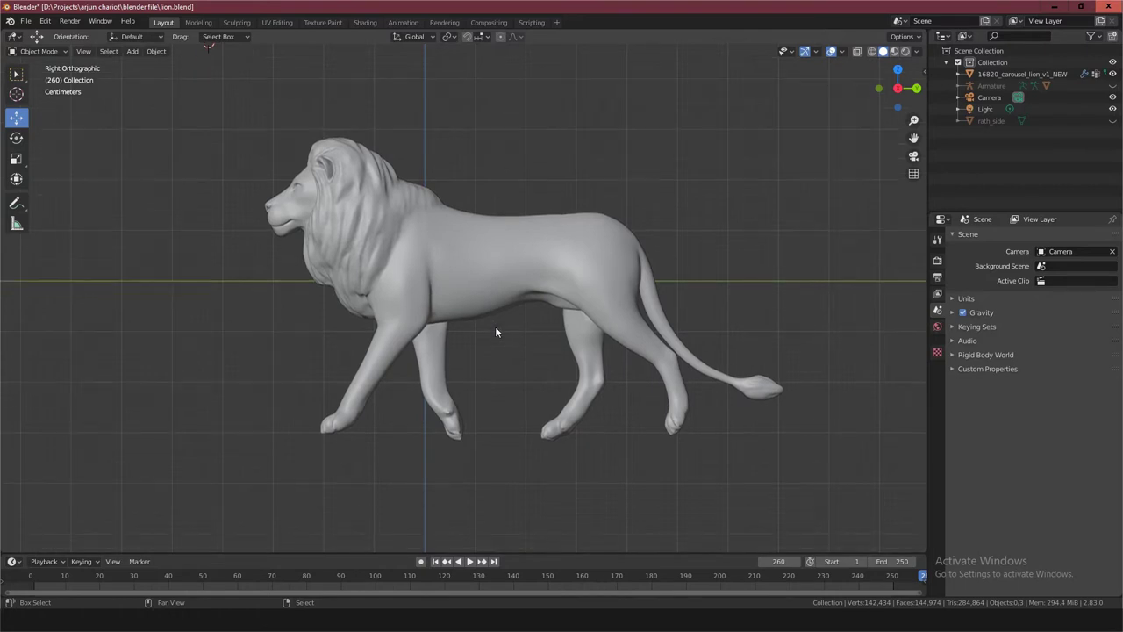
key(shift+s)
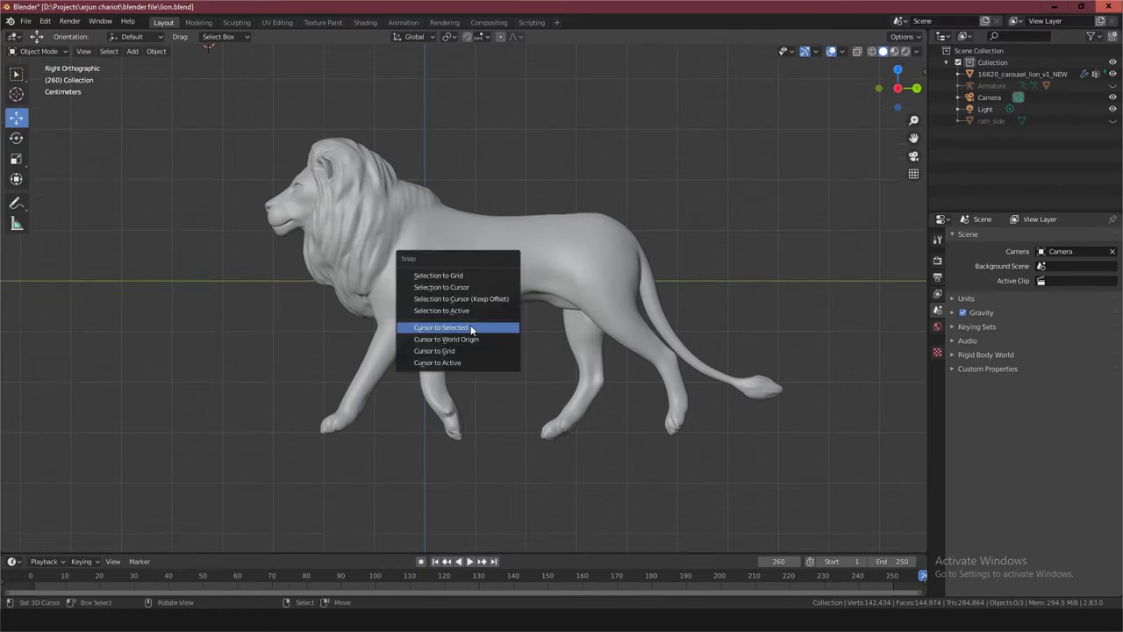
click(462, 339)
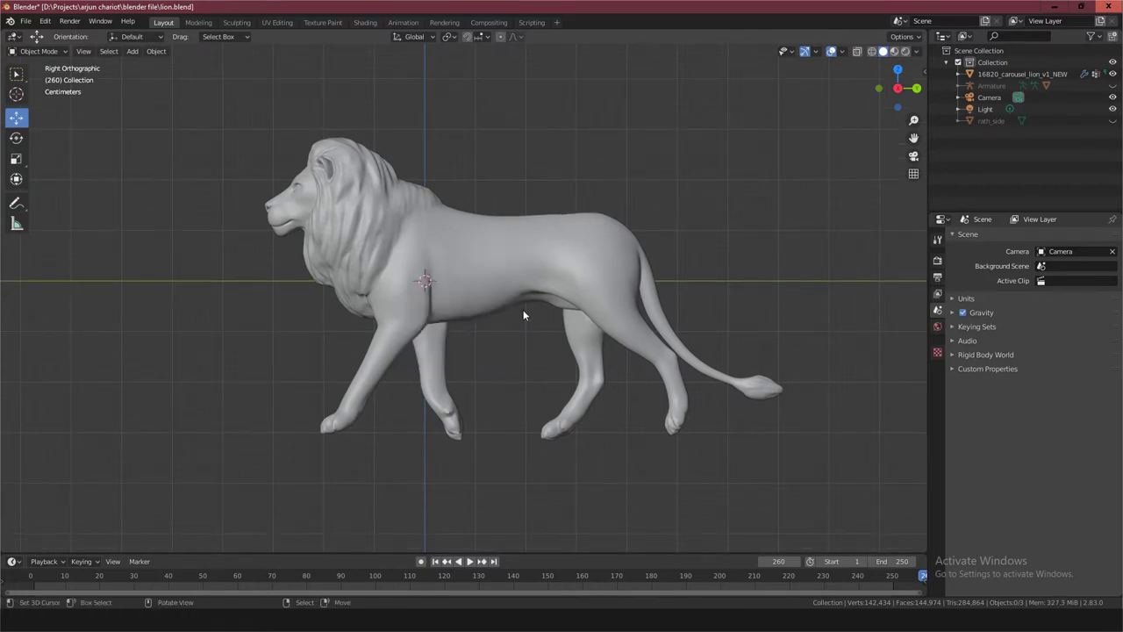
scroll(523, 310, down, 2)
scroll(523, 311, up, 2)
scroll(523, 311, down, 2)
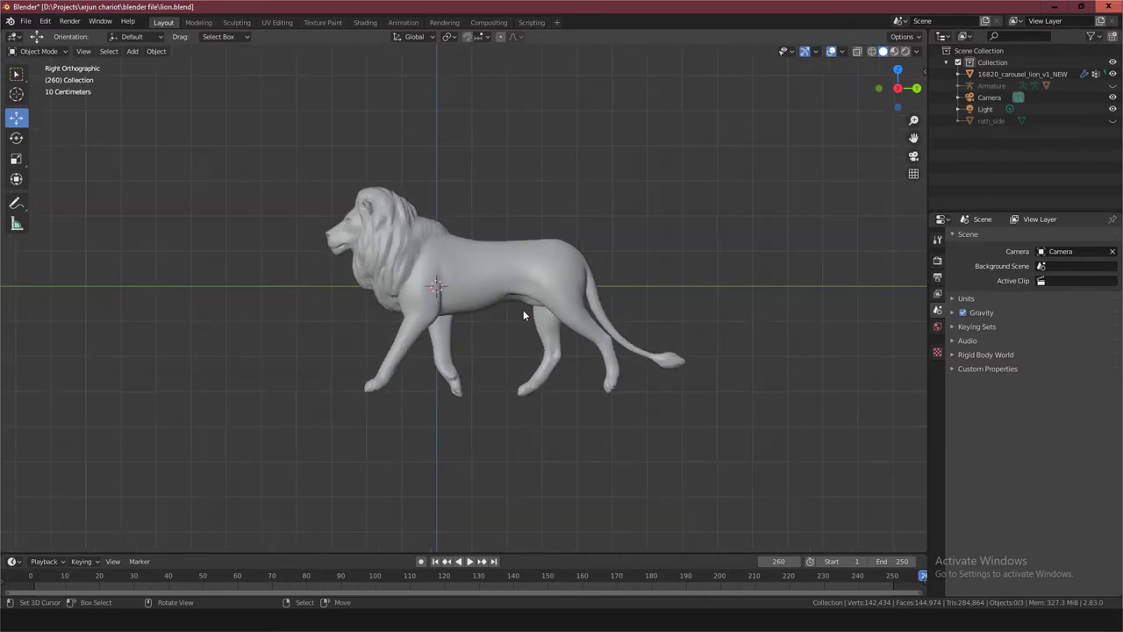
shift+scroll(523, 315, up, 1)
shift+scroll(523, 314, up, 1)
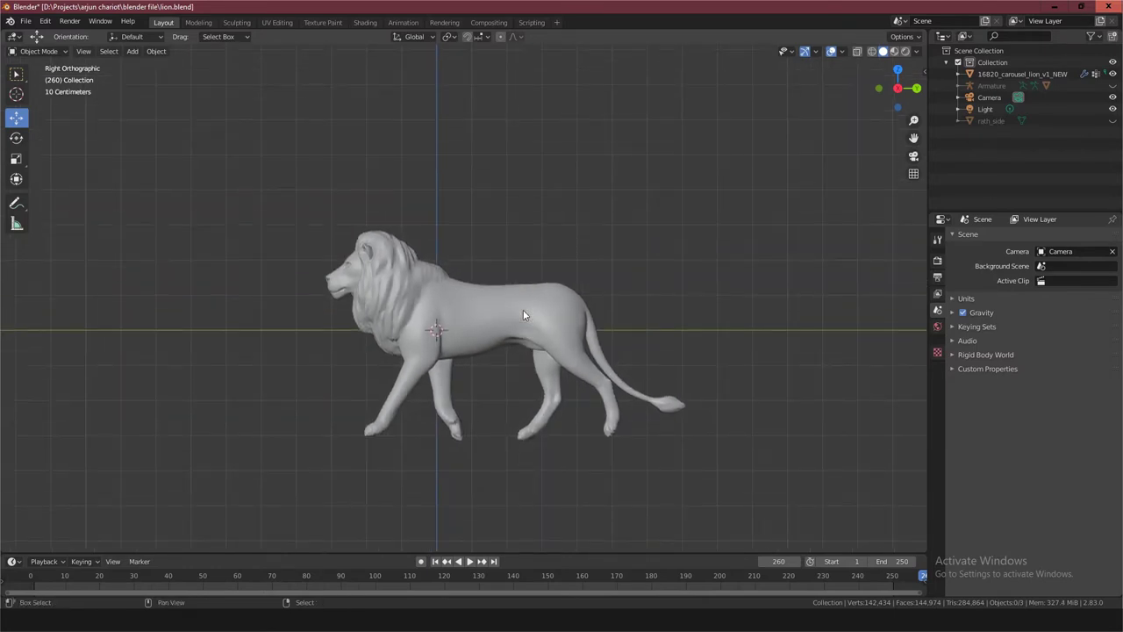
shift+scroll(523, 314, down, 1)
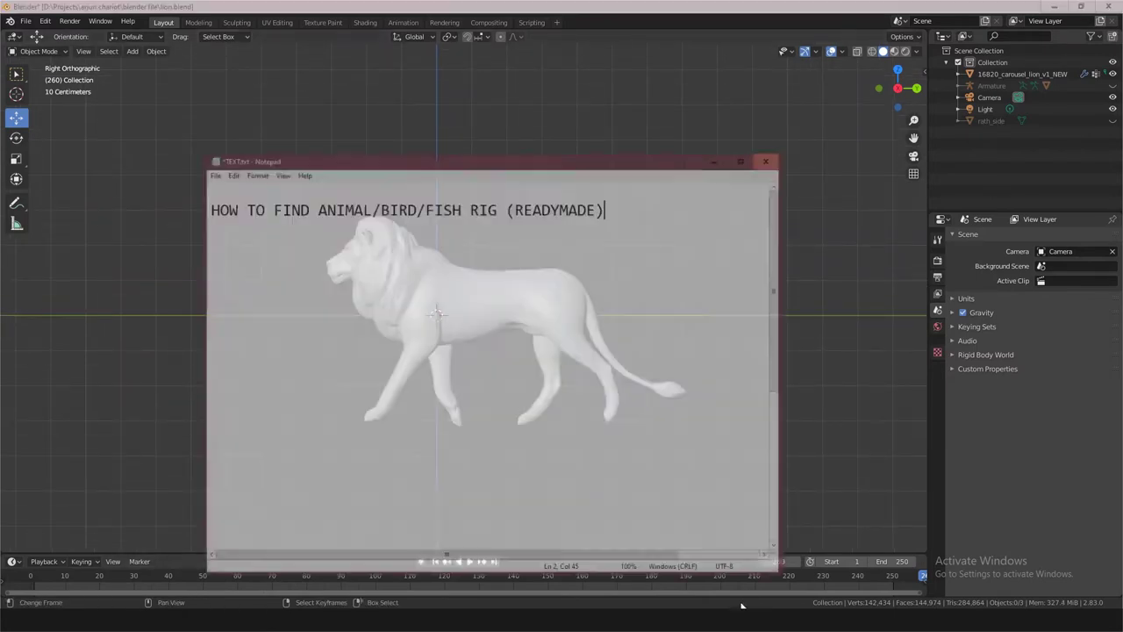
Write 'I have lion model, I want readymade rig addon' on a new line, then a blank line.
key(alt+Tab)
key(Return)
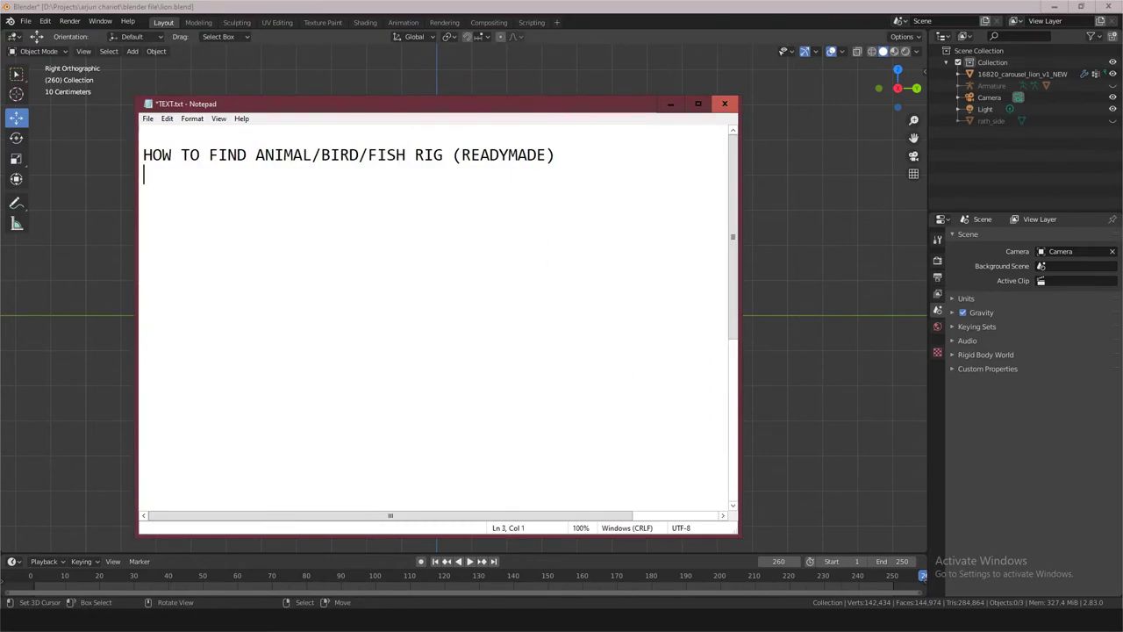
text(I)
text( have)
text( lion )
text(model )
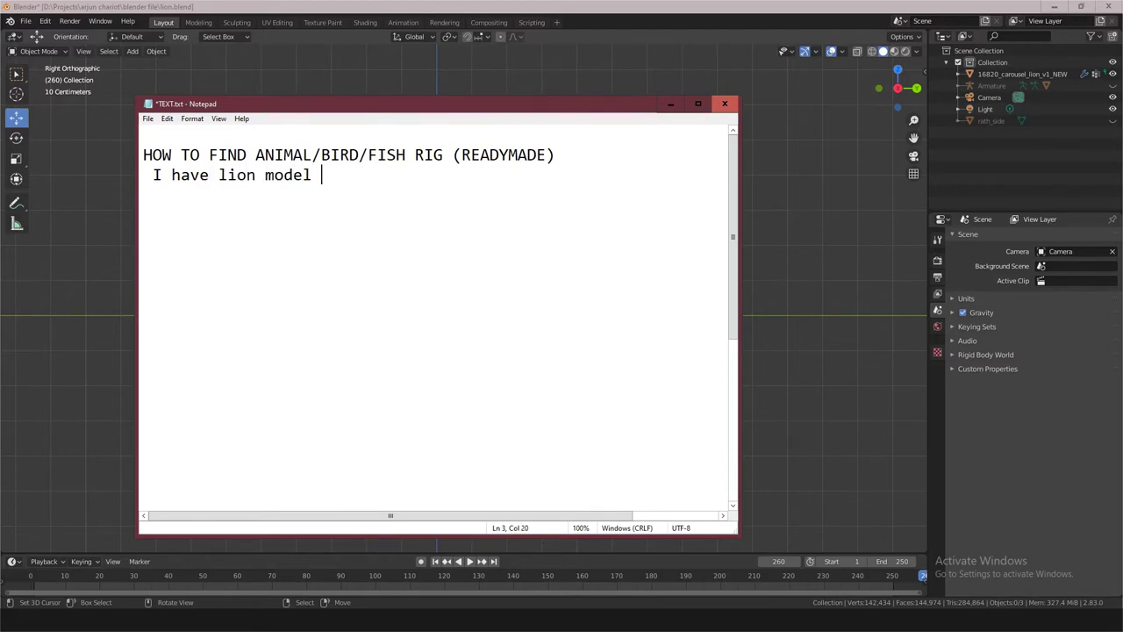
text(()
key(BackSpace)
key(BackSpace)
text(, I w)
text(ant )
text(readyma)
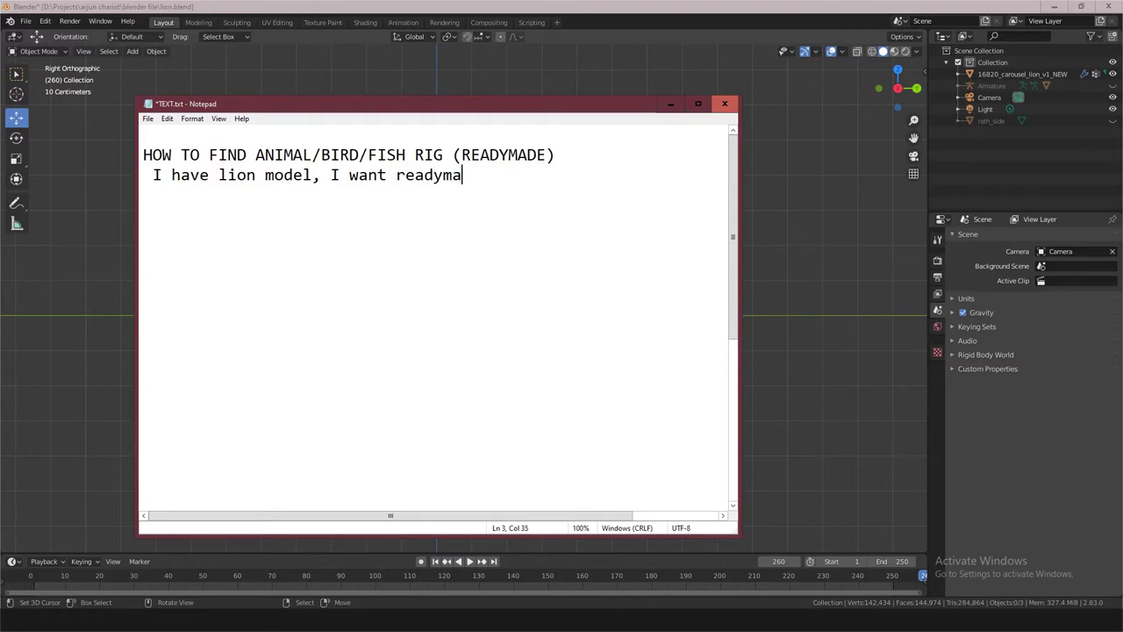
text(de ri)
text(g add)
text(on)
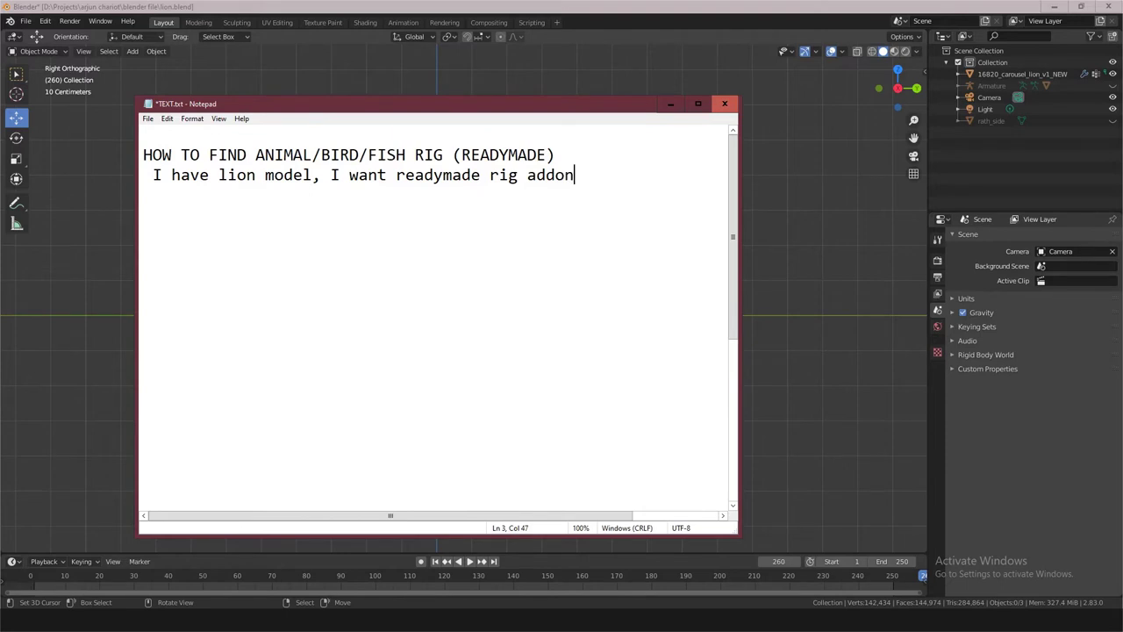
key(Return)
key(Return)
Minimize the note and select the lion mesh in the Blender viewport.
click(671, 104)
scroll(465, 295, up, 2)
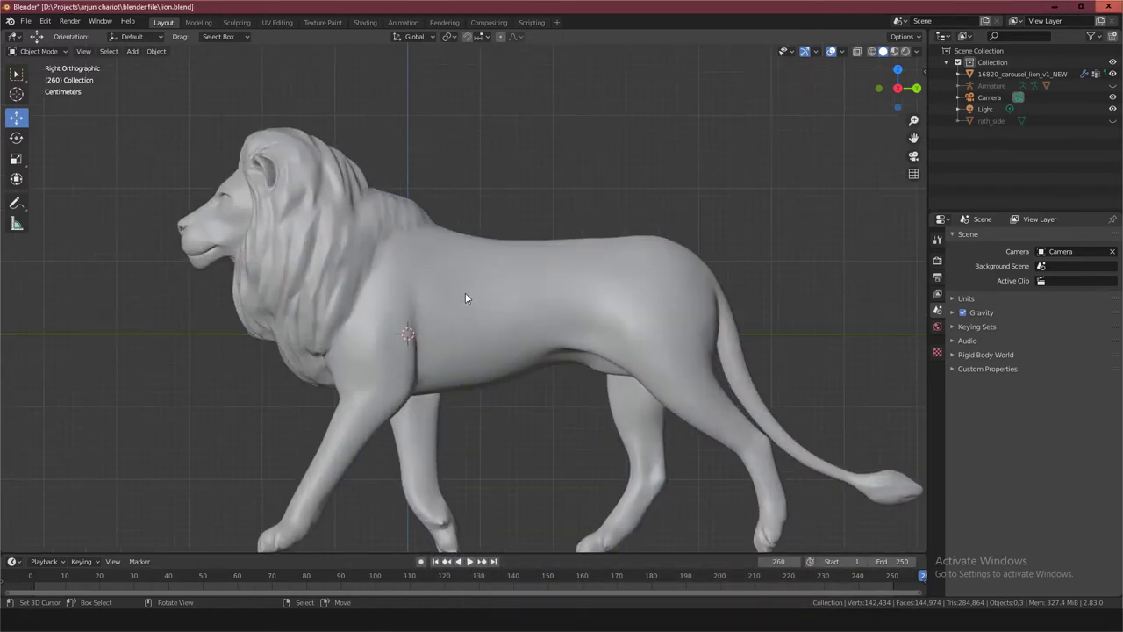
click(465, 299)
key(shift+z)
key(shift+z)
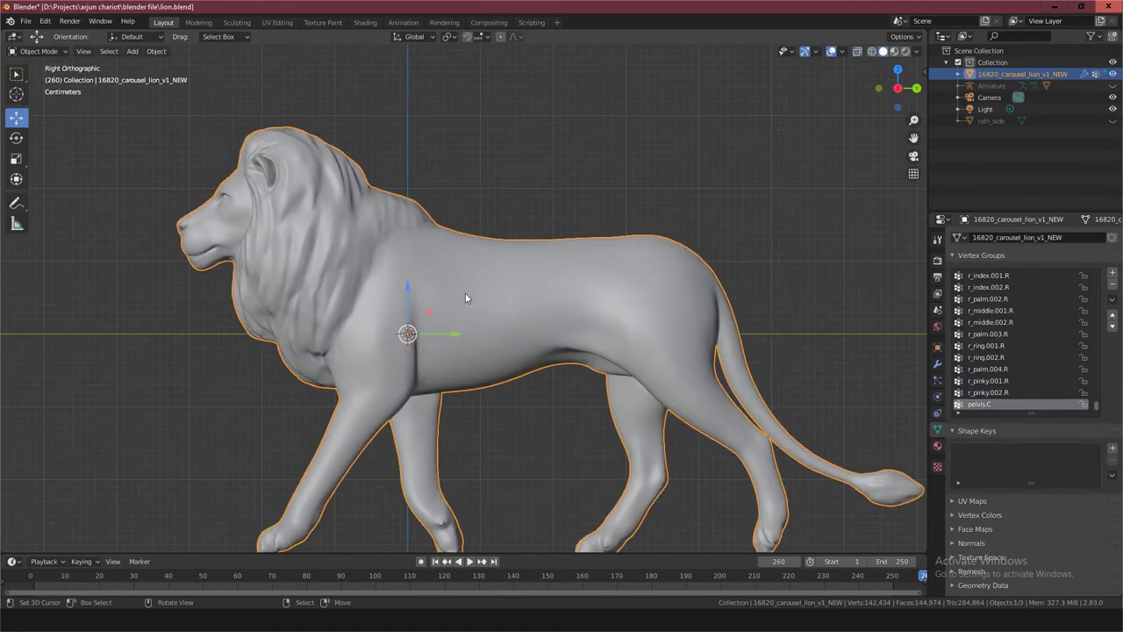
Add 'I want to change pose.' to the note and start a line reading 'to find rigg'.
key(alt+Tab)
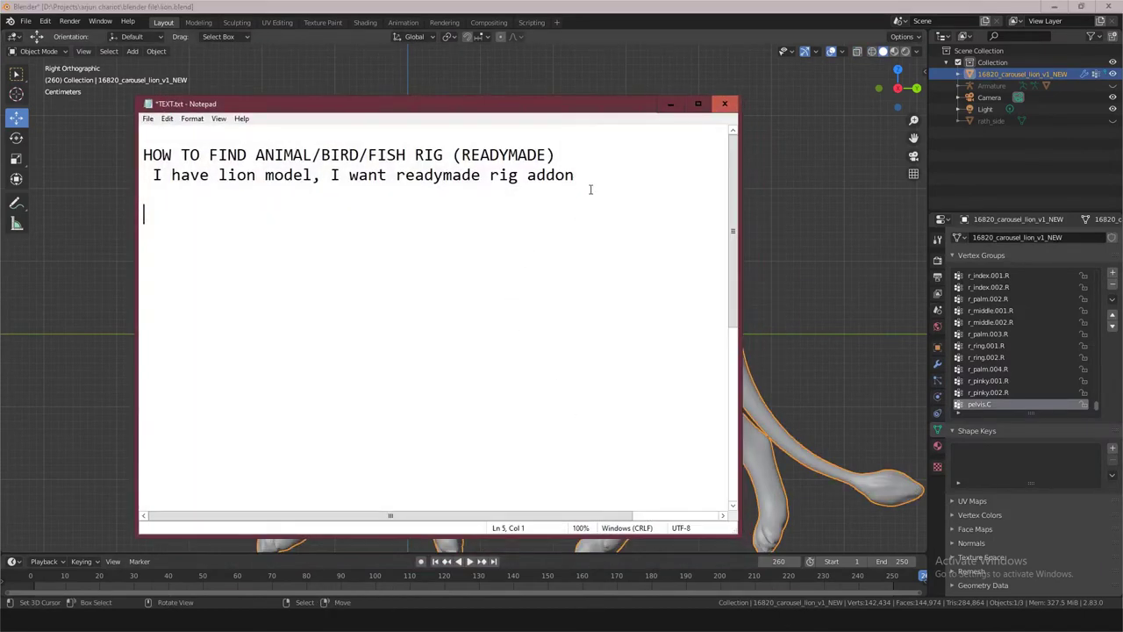
text(I wa)
text(nt to chang)
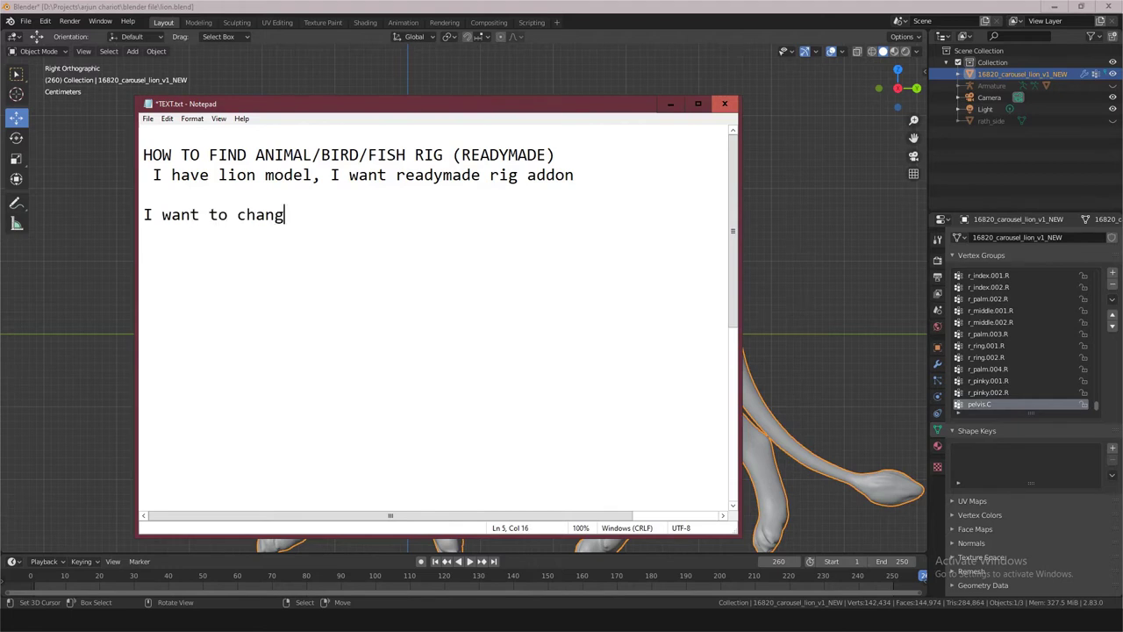
text(e pose)
text(.)
key(Return)
text(to find )
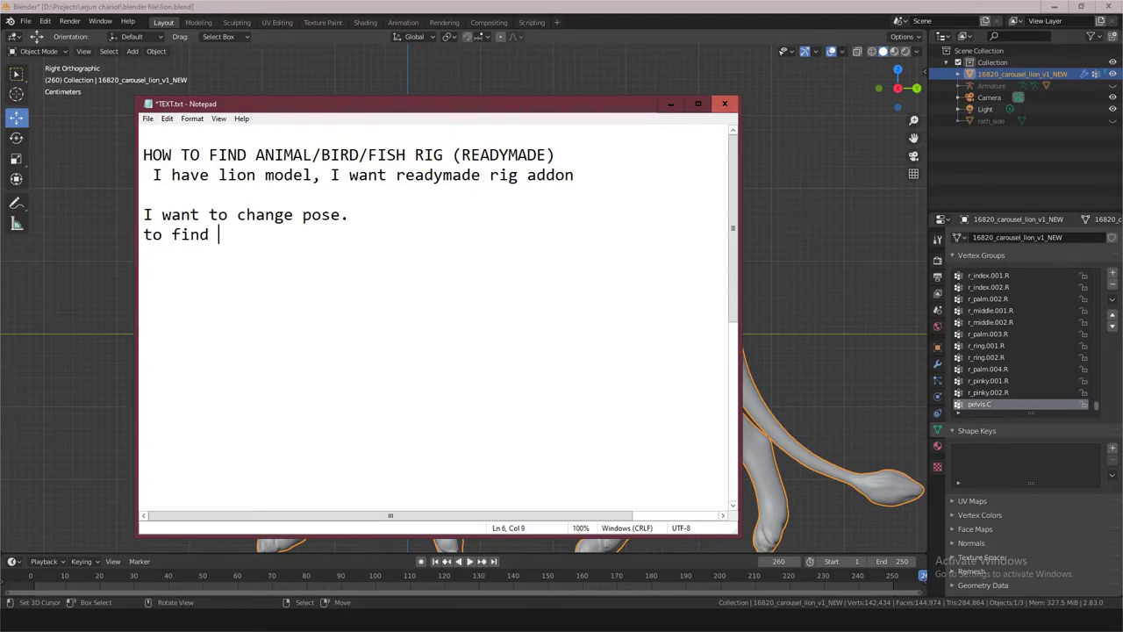
text(gi)
key(BackSpace)
key(BackSpace)
text(ri)
text(gg)
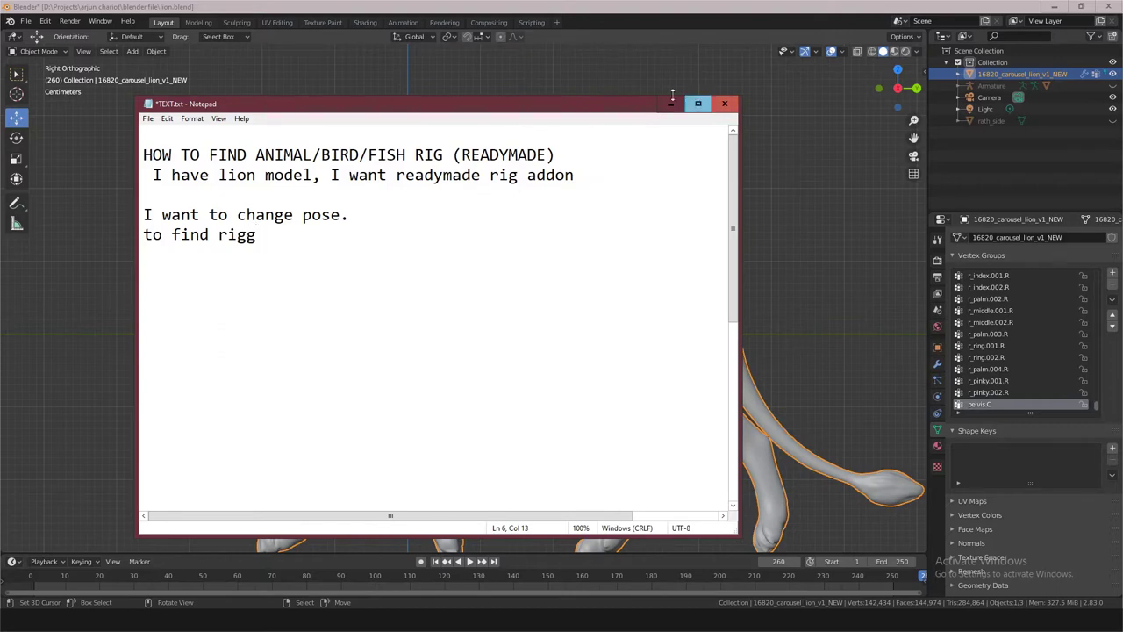
Open Blender Preferences on the Add-ons list and maximize the window.
click(670, 104)
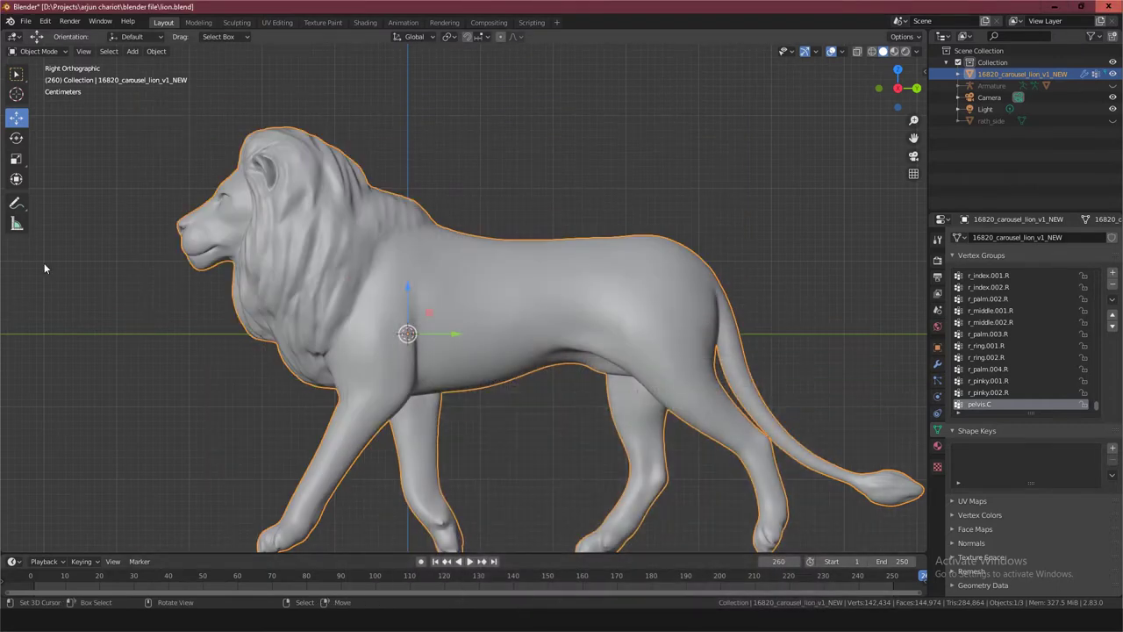
click(27, 20)
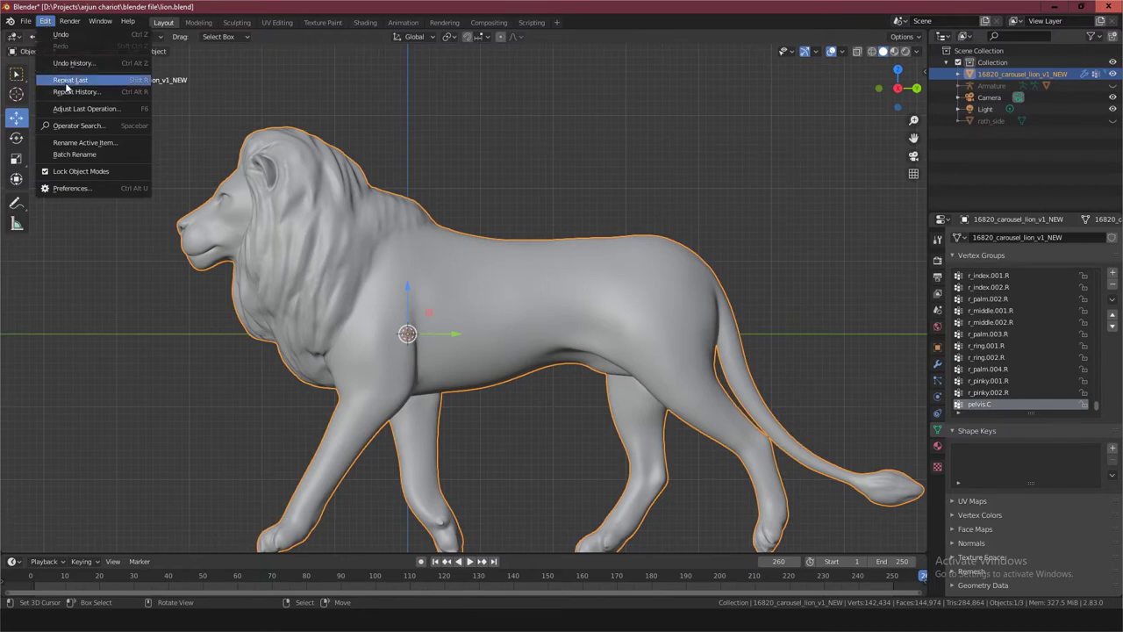
click(78, 189)
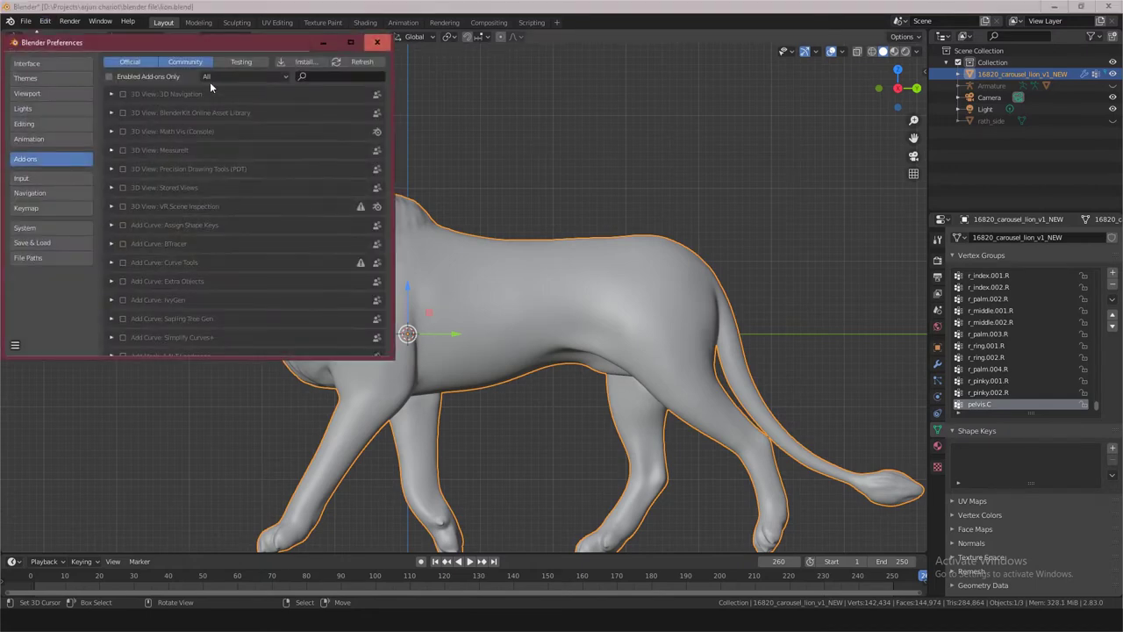
drag(247, 46, 521, 125)
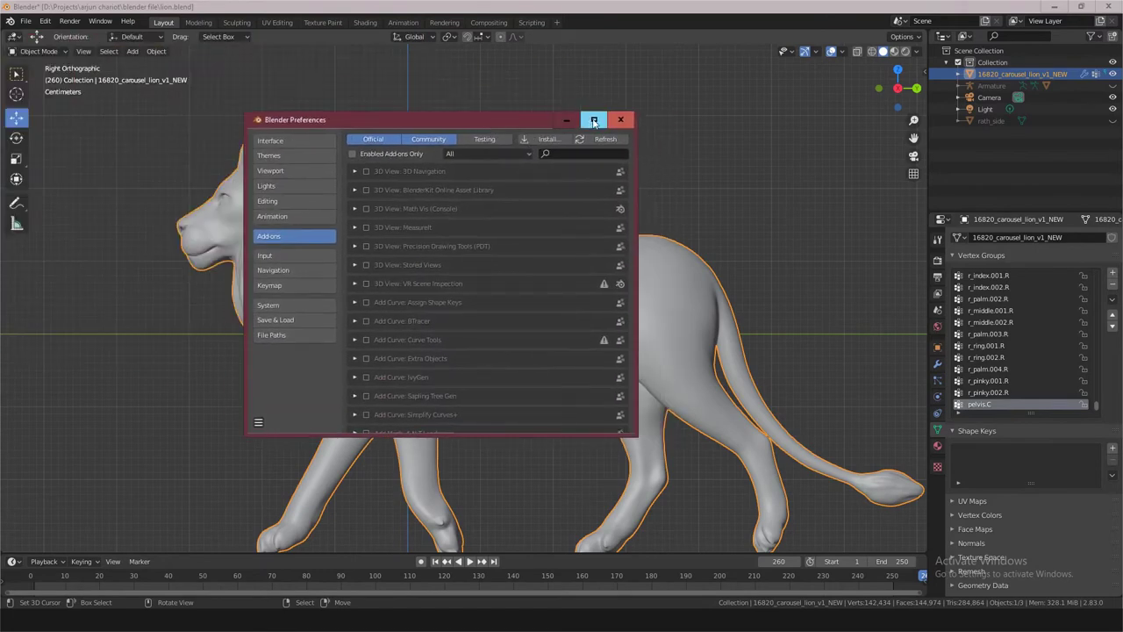
click(593, 117)
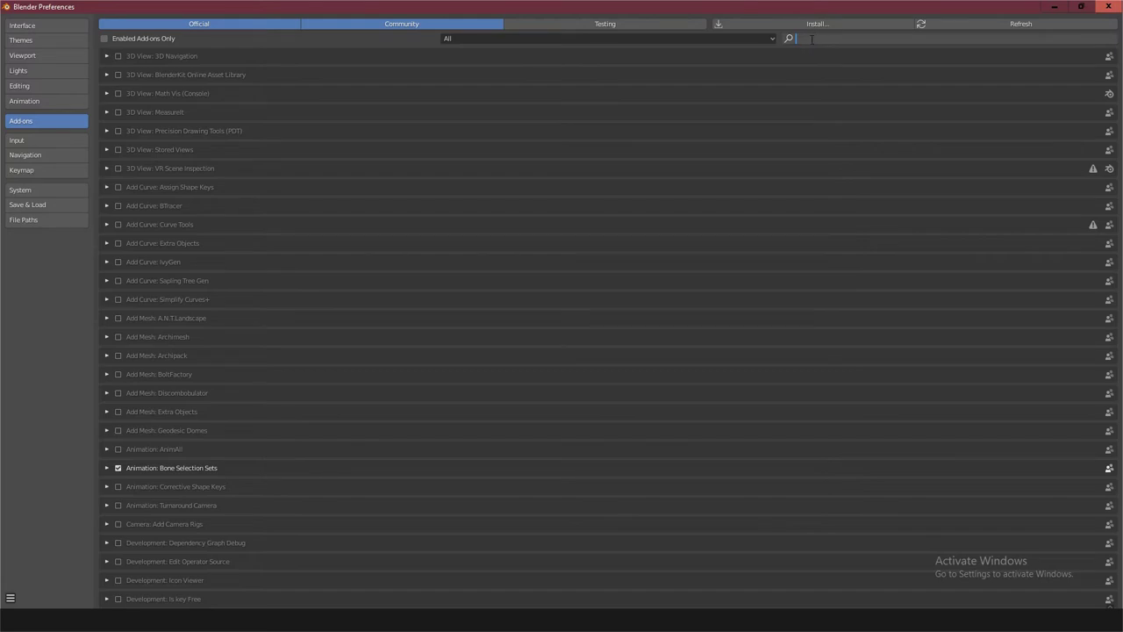
Search the add-ons for 'rig' to list the four rig-related entries.
text(rig)
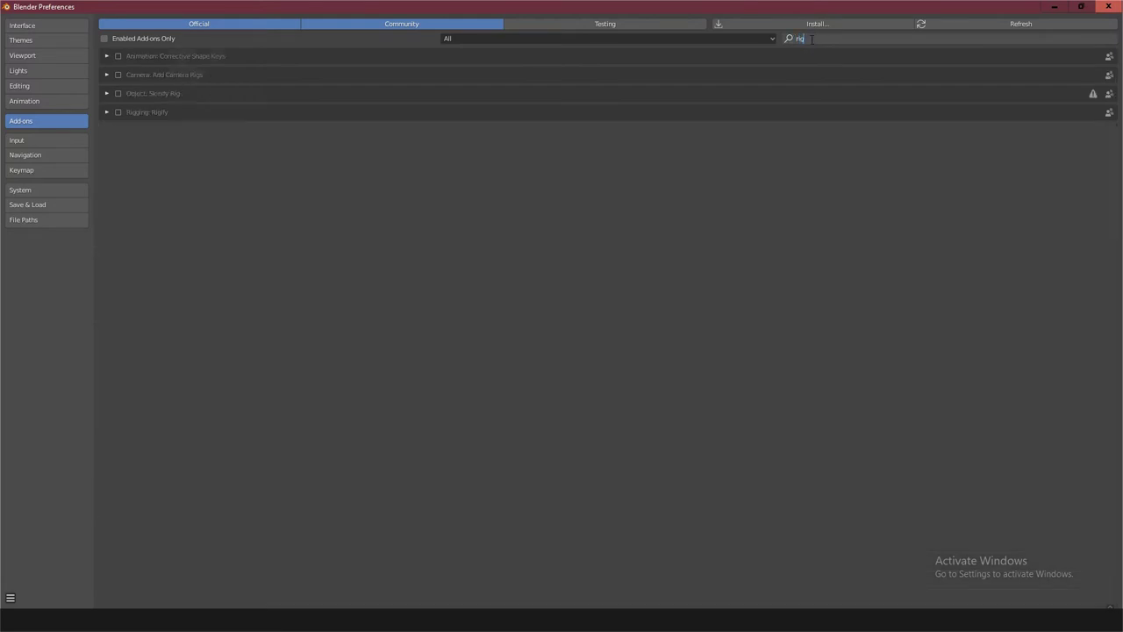
text(g)
key(BackSpace)
key(Return)
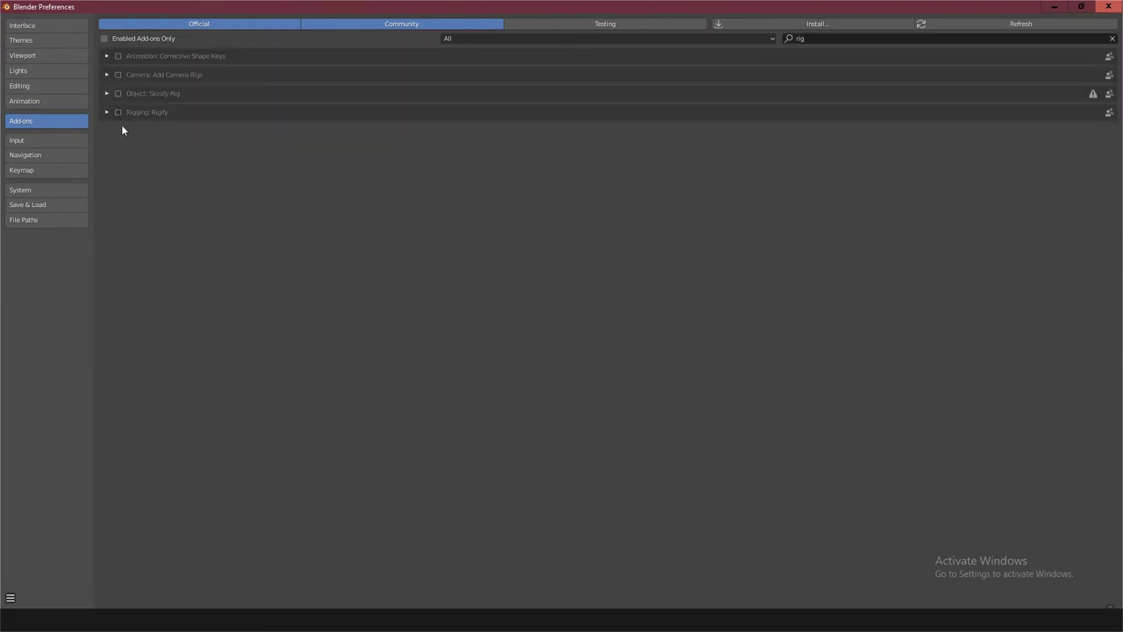
Enable Rigging: Rigify and review its Legacy Mode and External feature sets options.
click(109, 112)
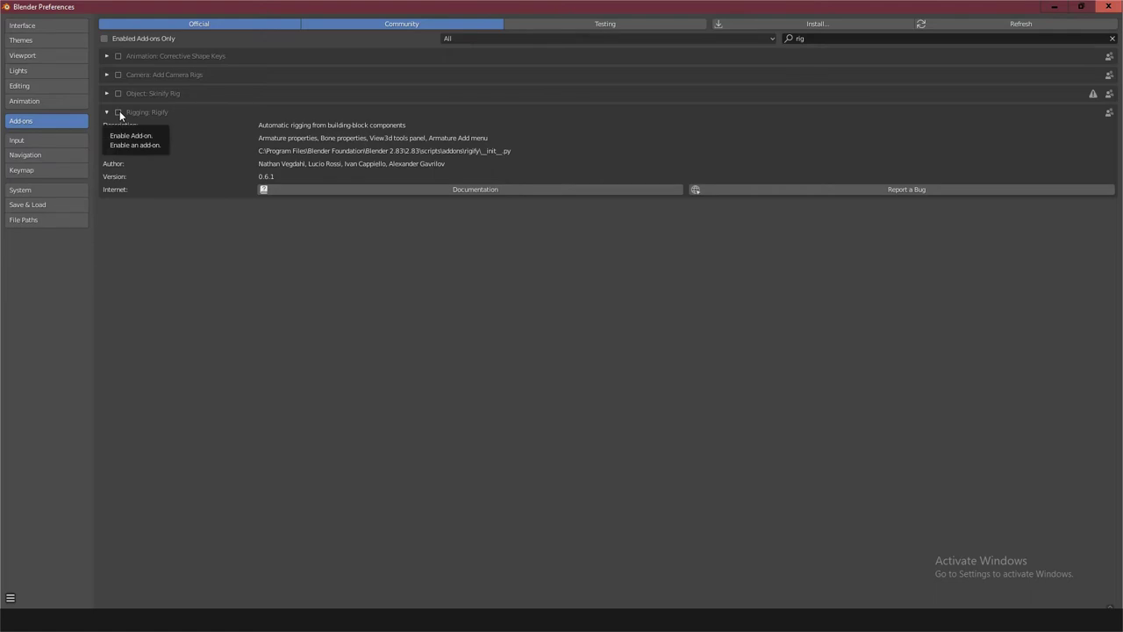
click(118, 113)
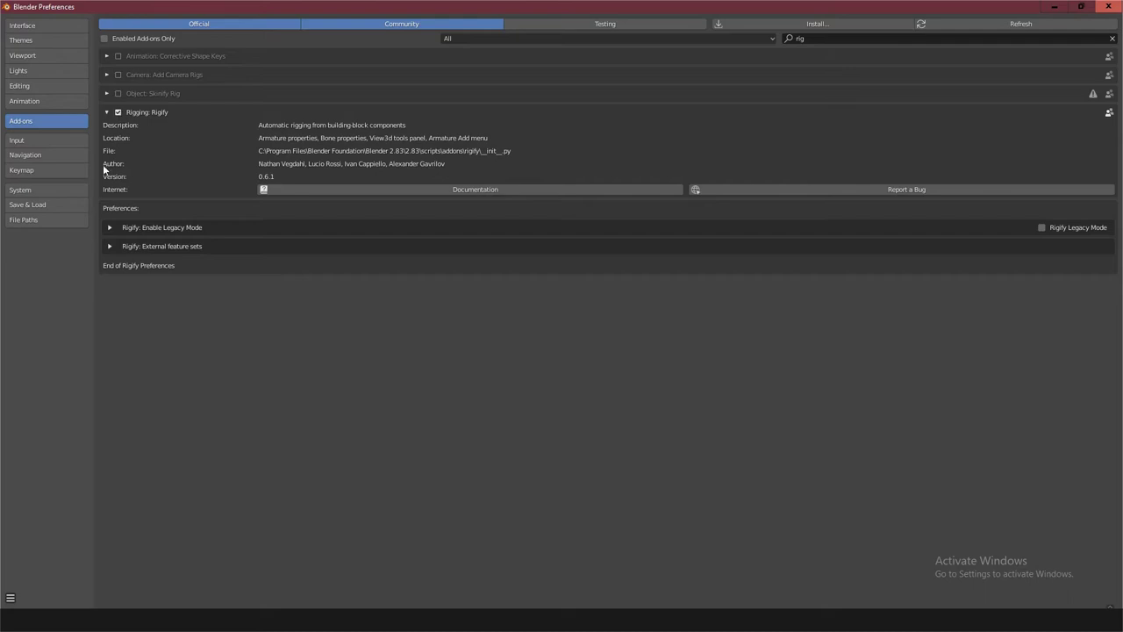
click(110, 230)
click(110, 229)
click(111, 247)
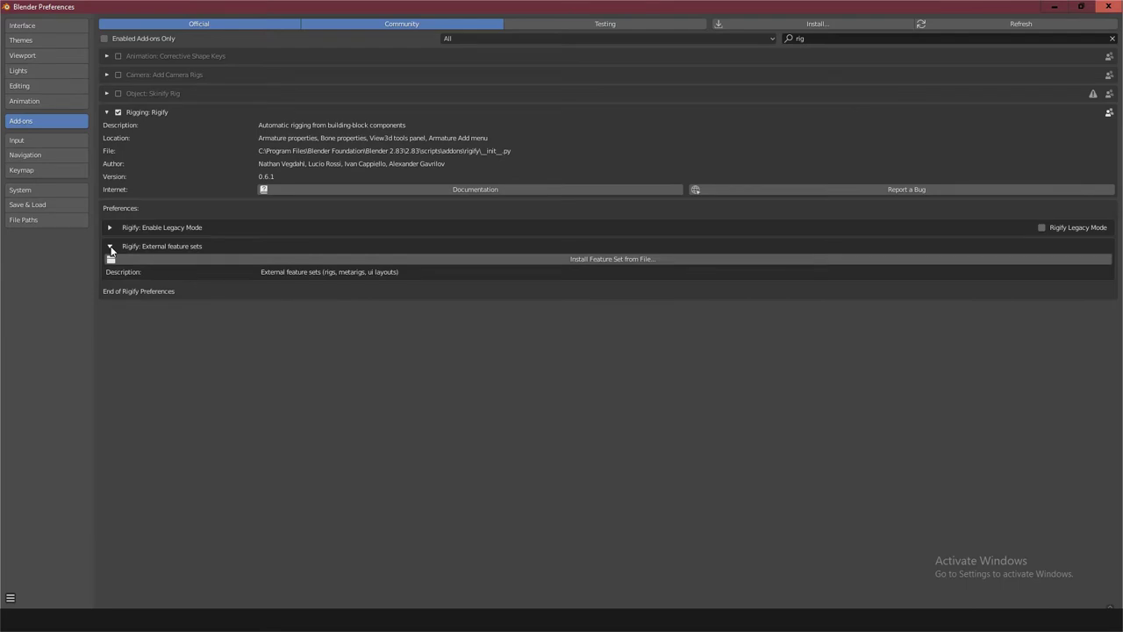
click(111, 246)
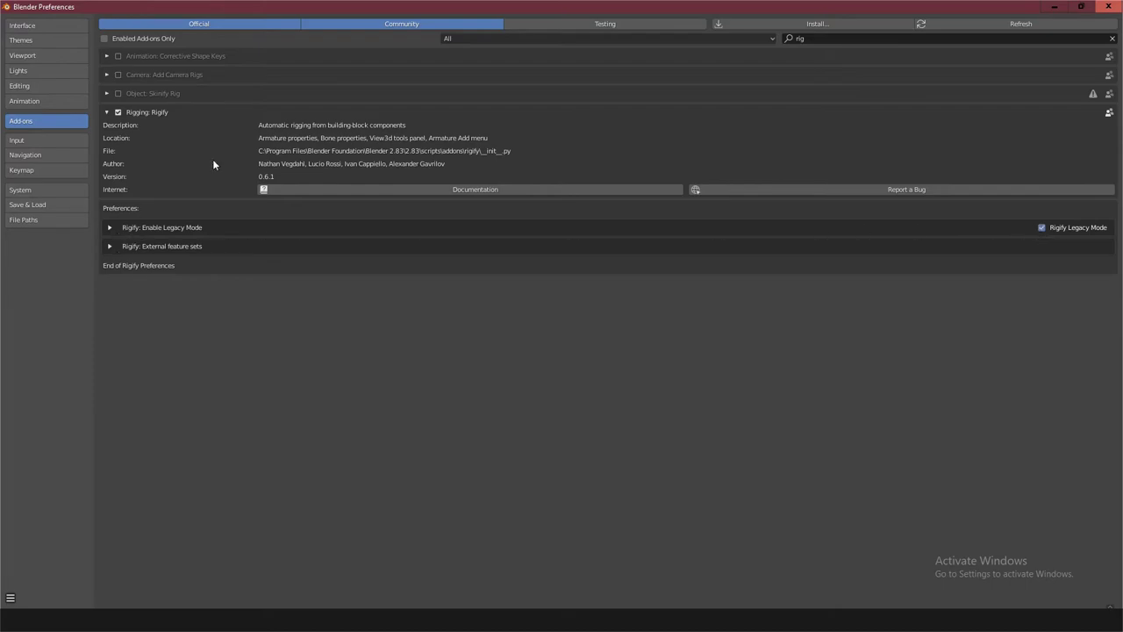
click(1081, 6)
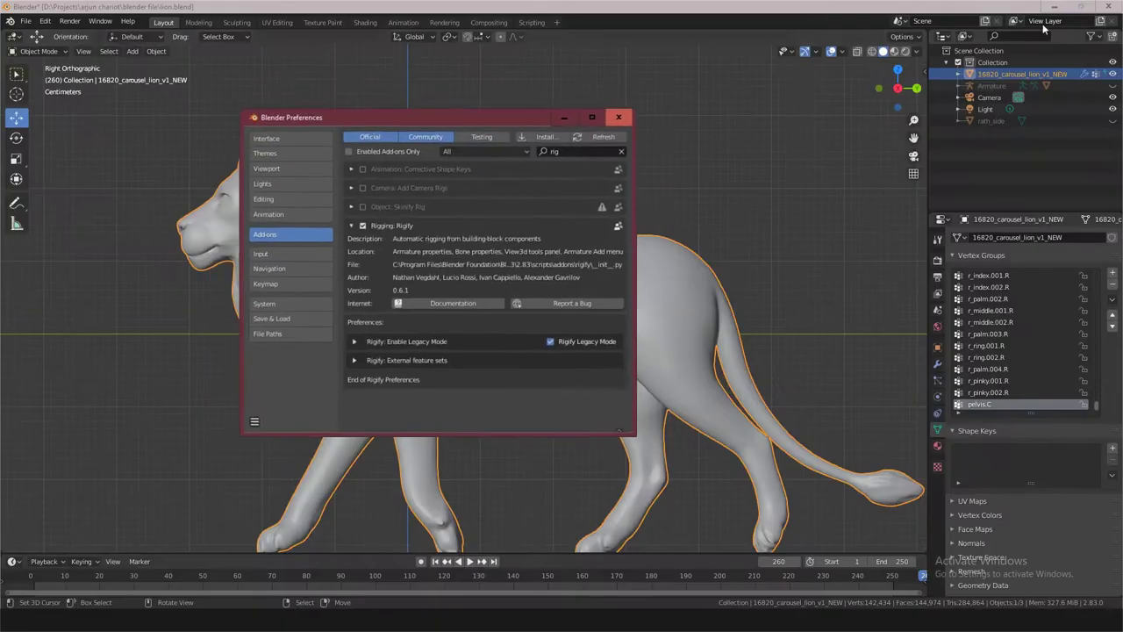
click(566, 120)
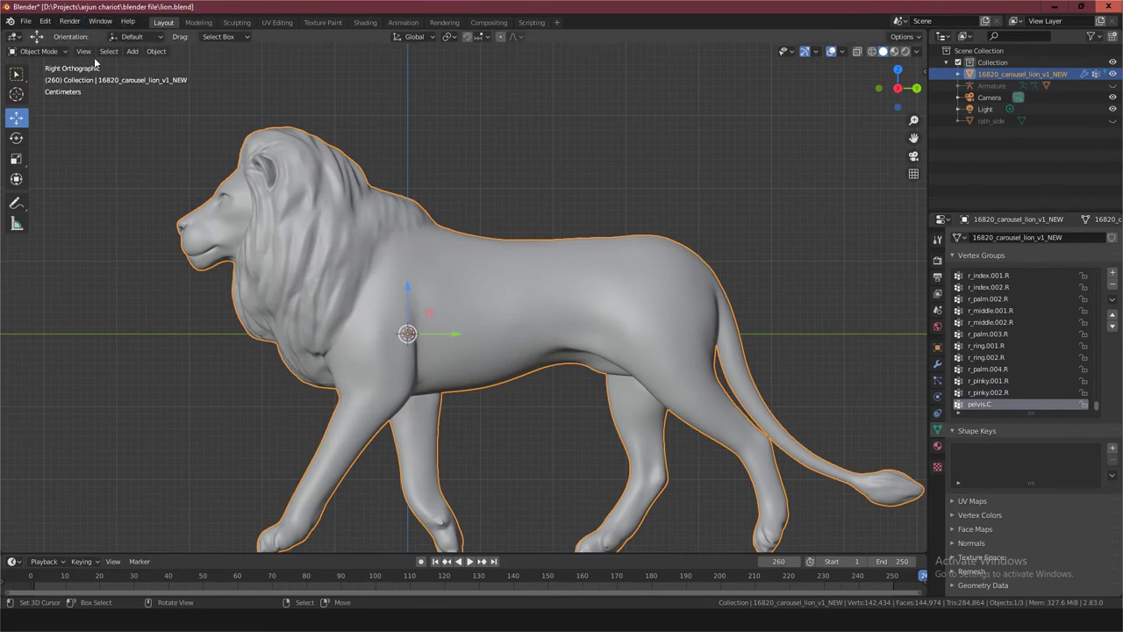
click(129, 52)
click(45, 20)
click(79, 254)
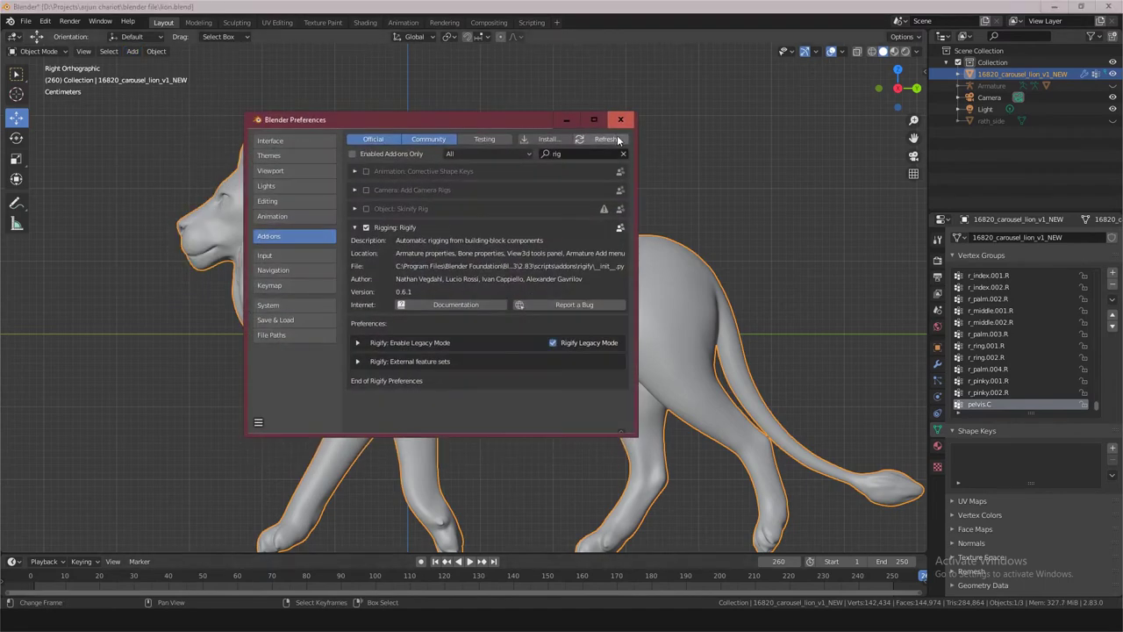
click(595, 120)
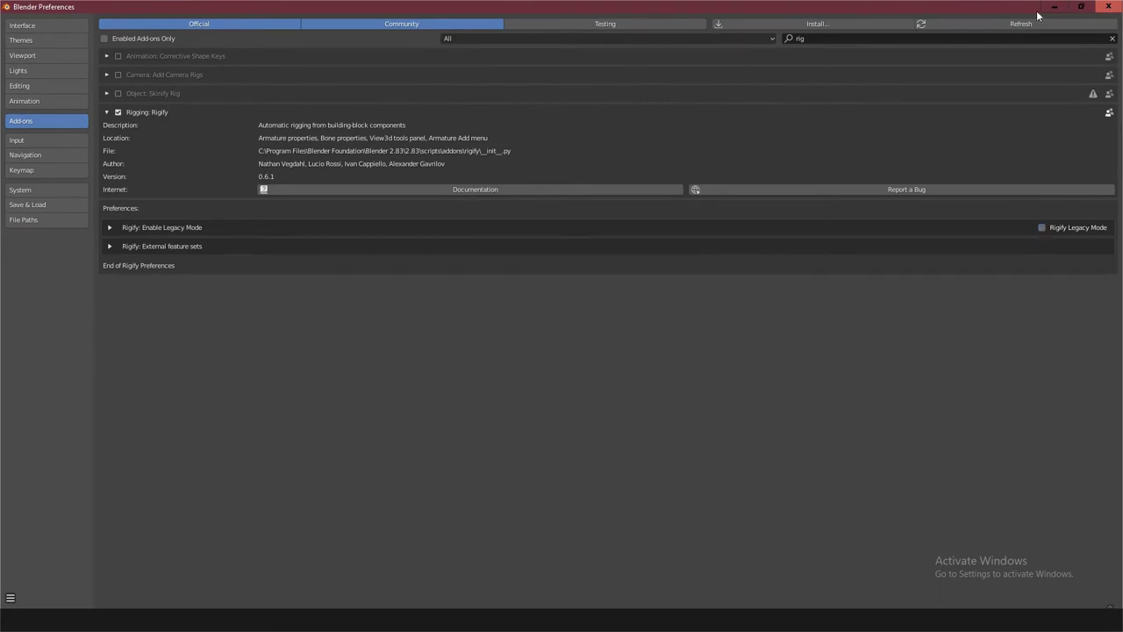
Close Preferences and add a Cat (Meta-Rig) from Add > Armature > Animals.
click(1080, 7)
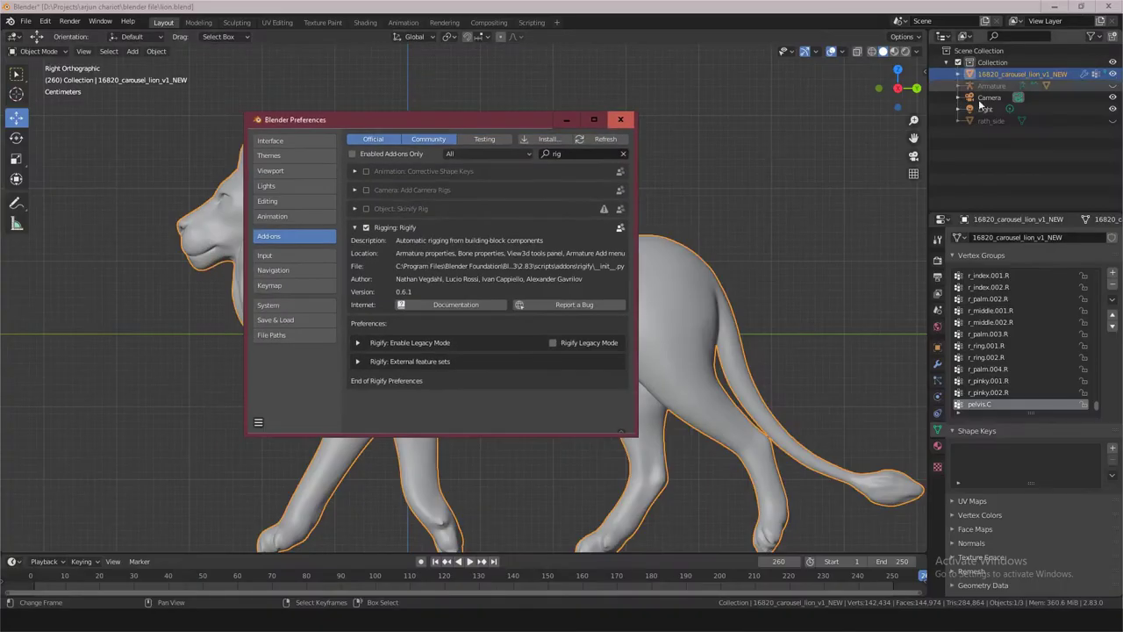
click(131, 54)
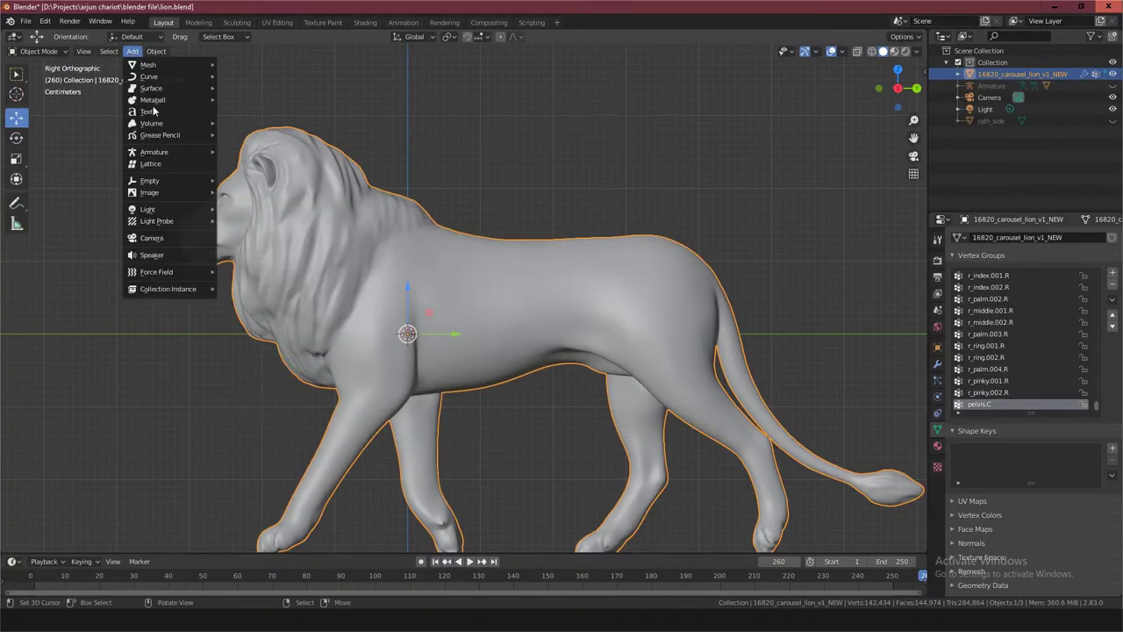
mouse_move(154, 152)
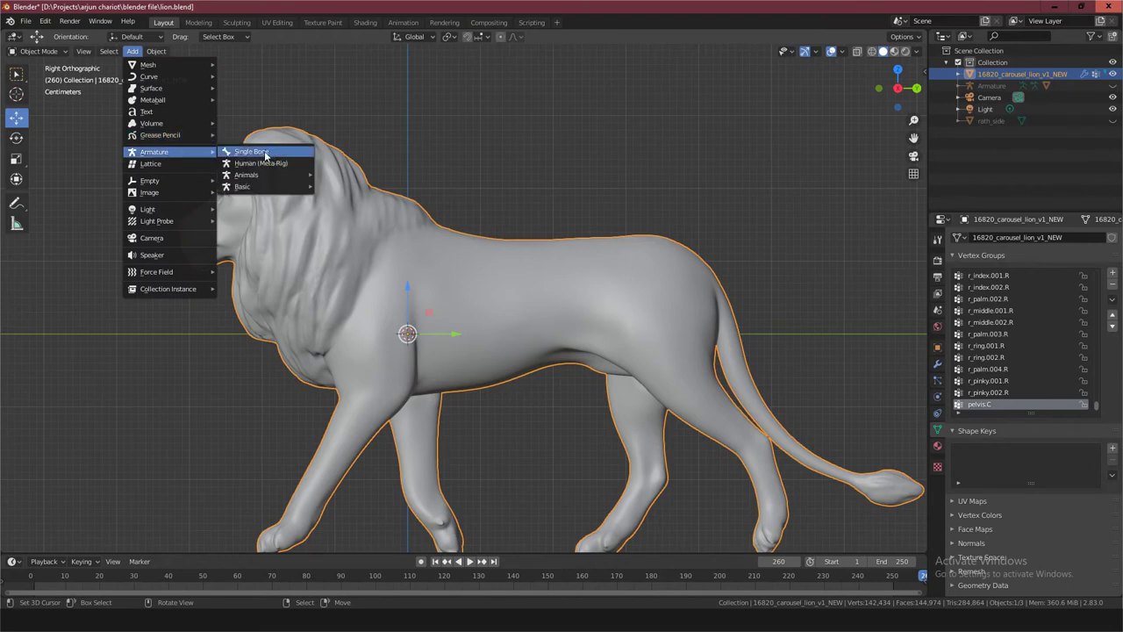
mouse_move(247, 175)
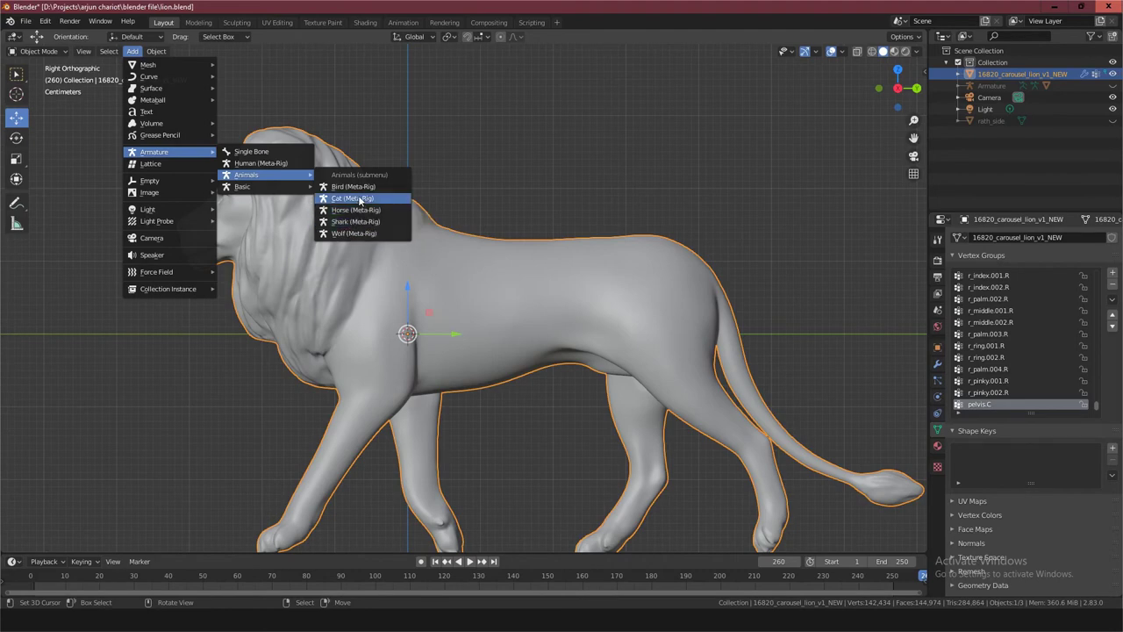
click(358, 199)
scroll(438, 176, down, 2)
scroll(440, 189, down, 1)
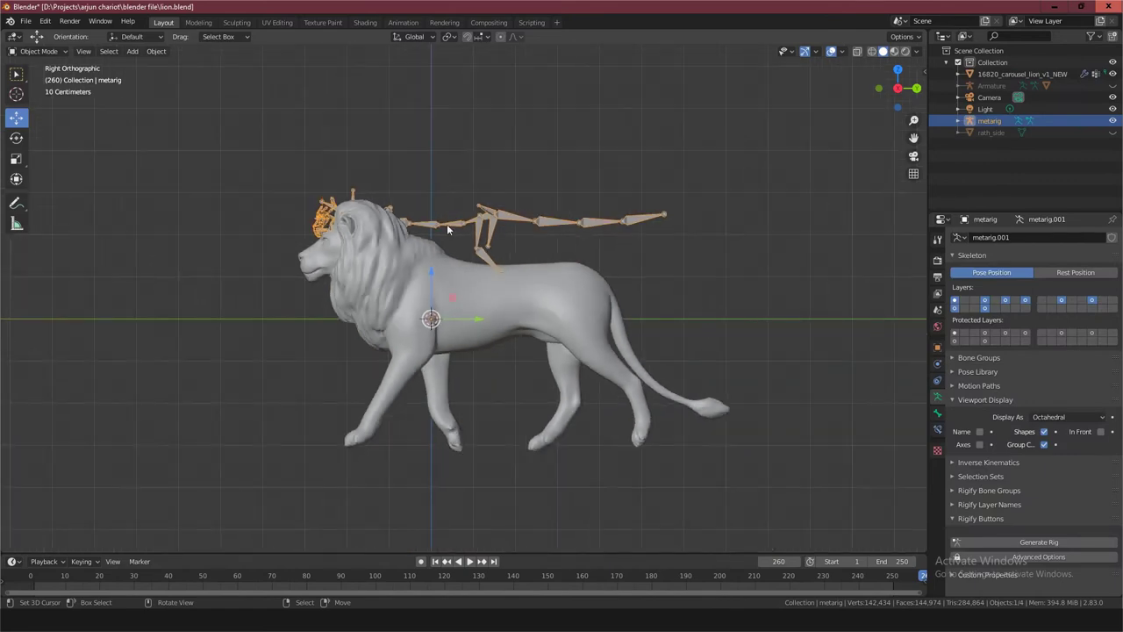
Move the cat metarig up 0.24865 m and -0.43571 m along X, clear of the lion.
drag(434, 266, 426, 147)
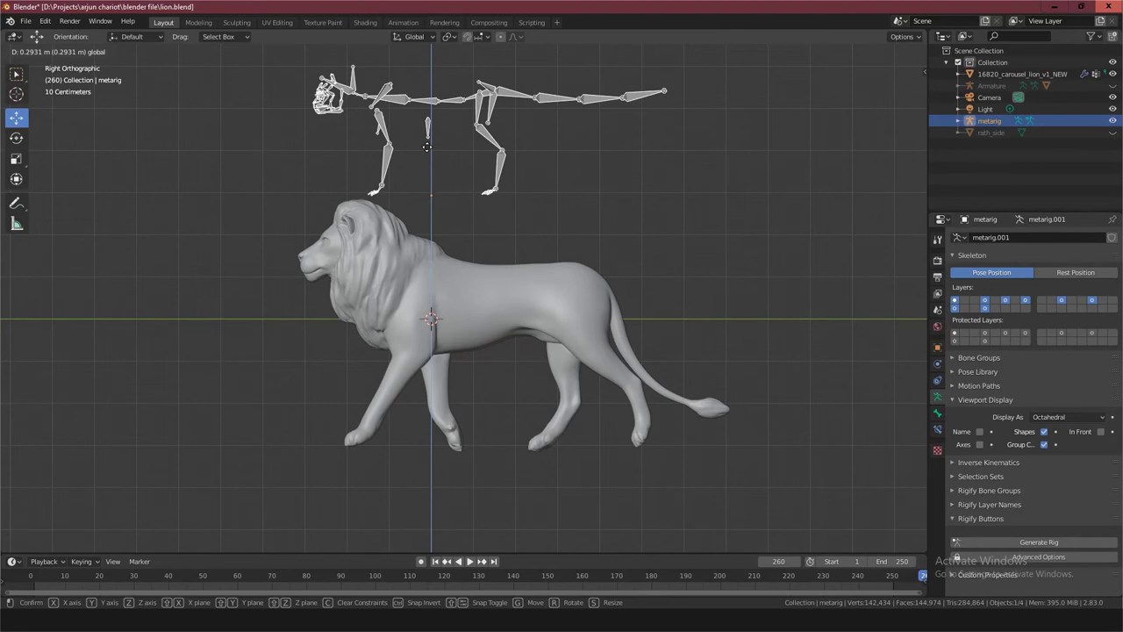
drag(427, 147, 419, 170)
middle_drag(396, 192, 522, 235)
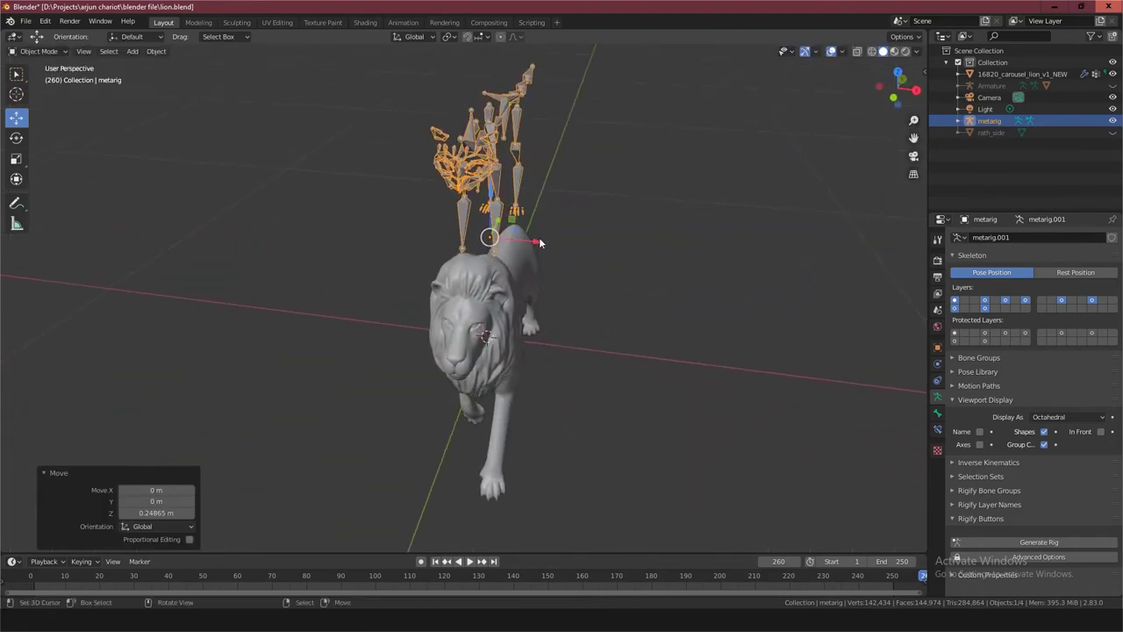
drag(540, 243, 348, 212)
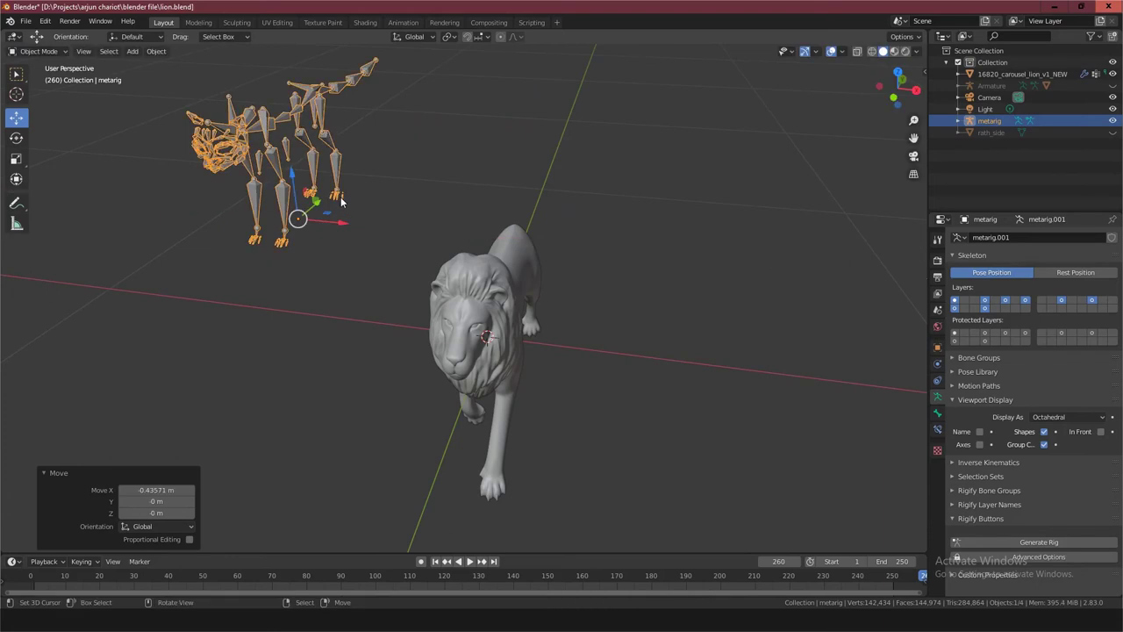
key(shift+a)
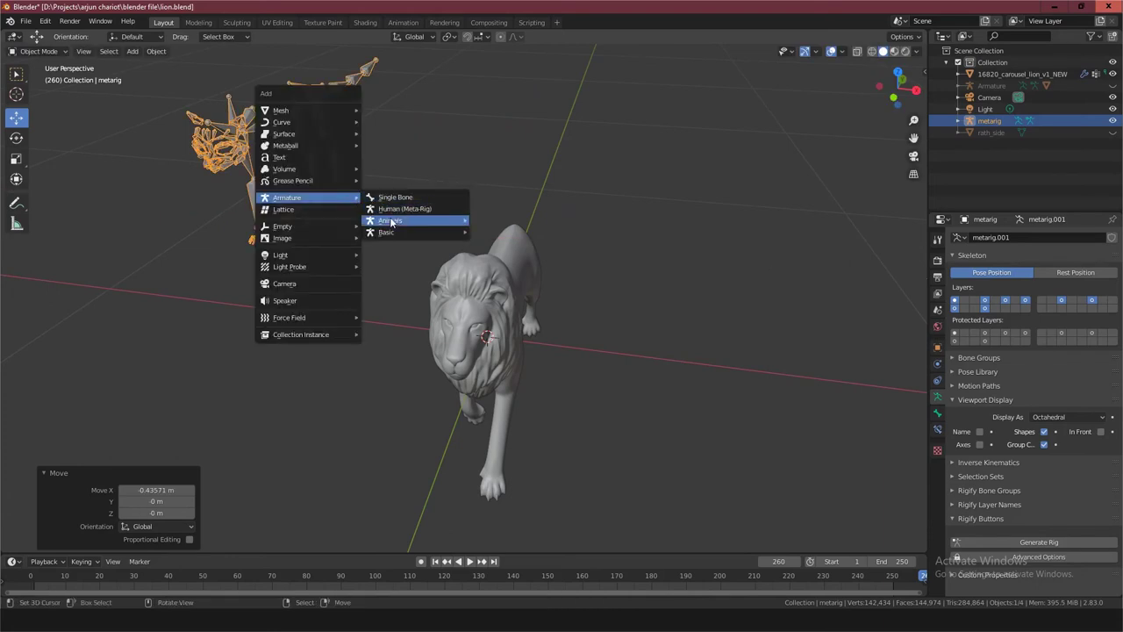
Add a Bird (Meta-Rig), metarig.001, and raise it 0.30572 m in Z above the lion.
click(515, 234)
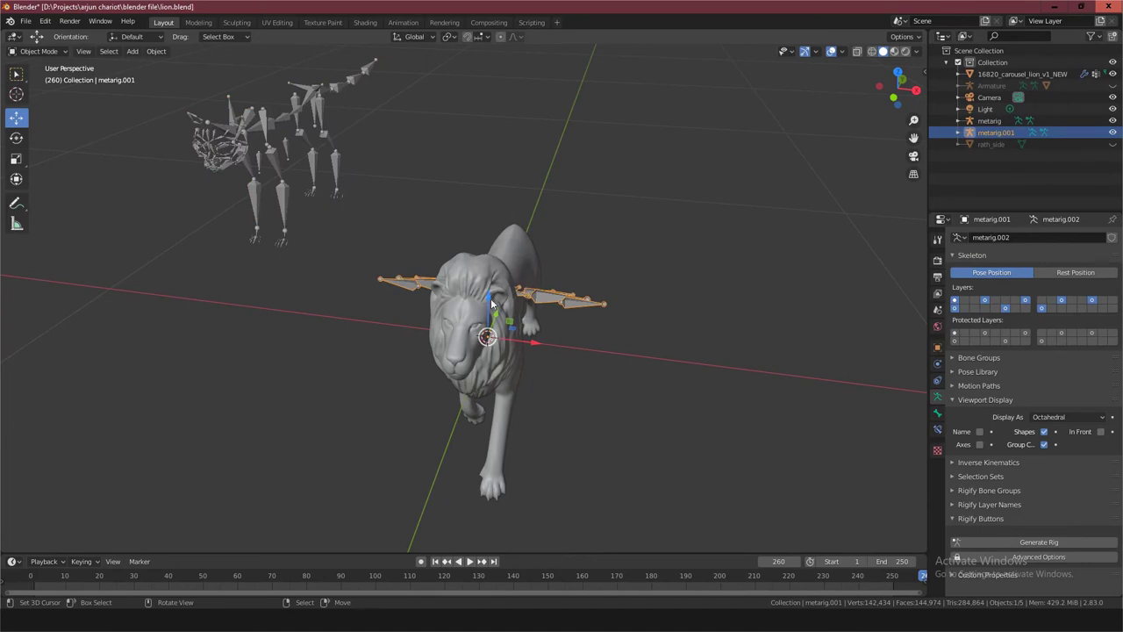
drag(491, 303, 488, 176)
mouse_move(463, 230)
middle_down()
mouse_move(266, 234)
mouse_move(251, 247)
mouse_move(277, 279)
mouse_move(389, 233)
mouse_move(434, 232)
mouse_move(426, 239)
middle_up()
key(shift+a)
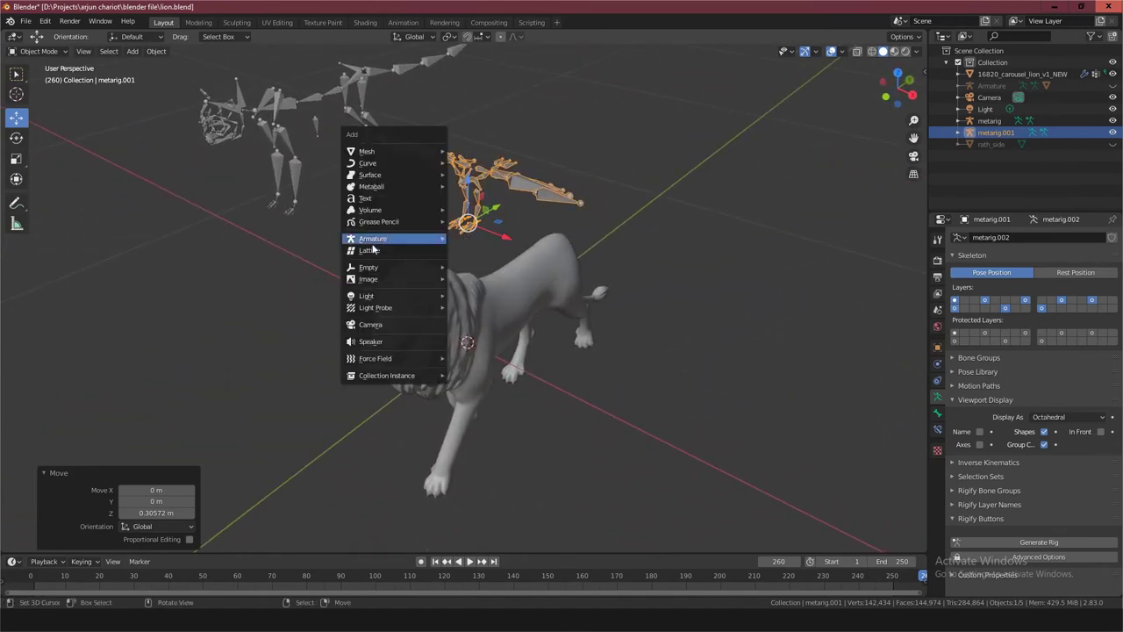
mouse_move(476, 261)
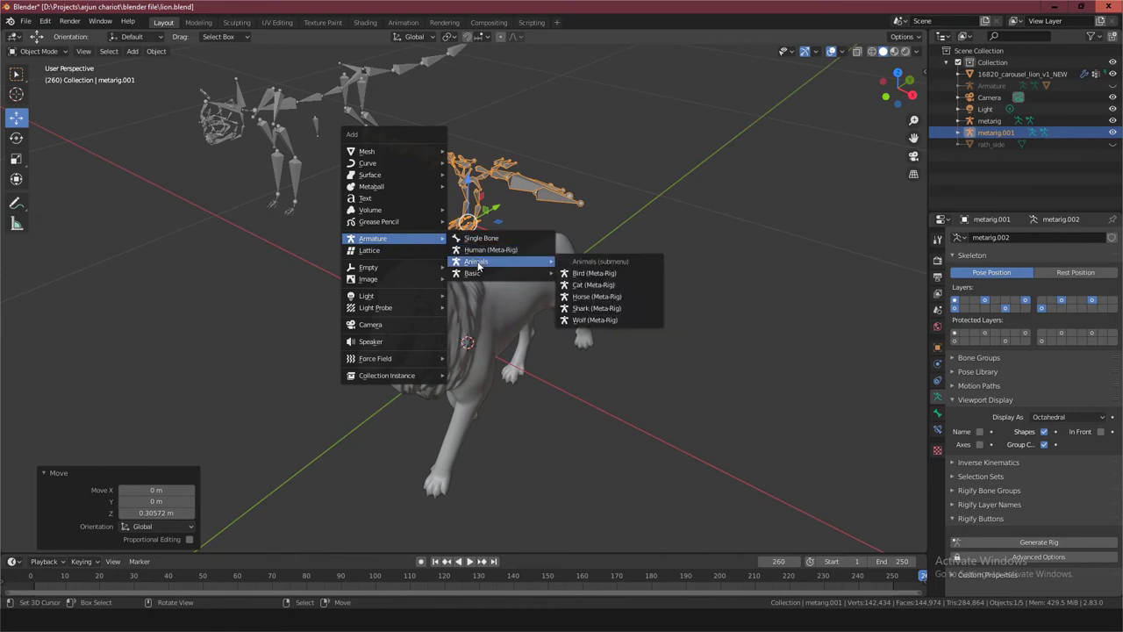
Add a Shark (Meta-Rig) and scale it down to 0.456.
click(596, 309)
mouse_move(596, 309)
middle_down()
mouse_move(456, 262)
mouse_move(408, 278)
mouse_move(381, 258)
mouse_move(375, 268)
mouse_move(422, 266)
middle_up()
scroll(381, 258, down, 4)
key(s)
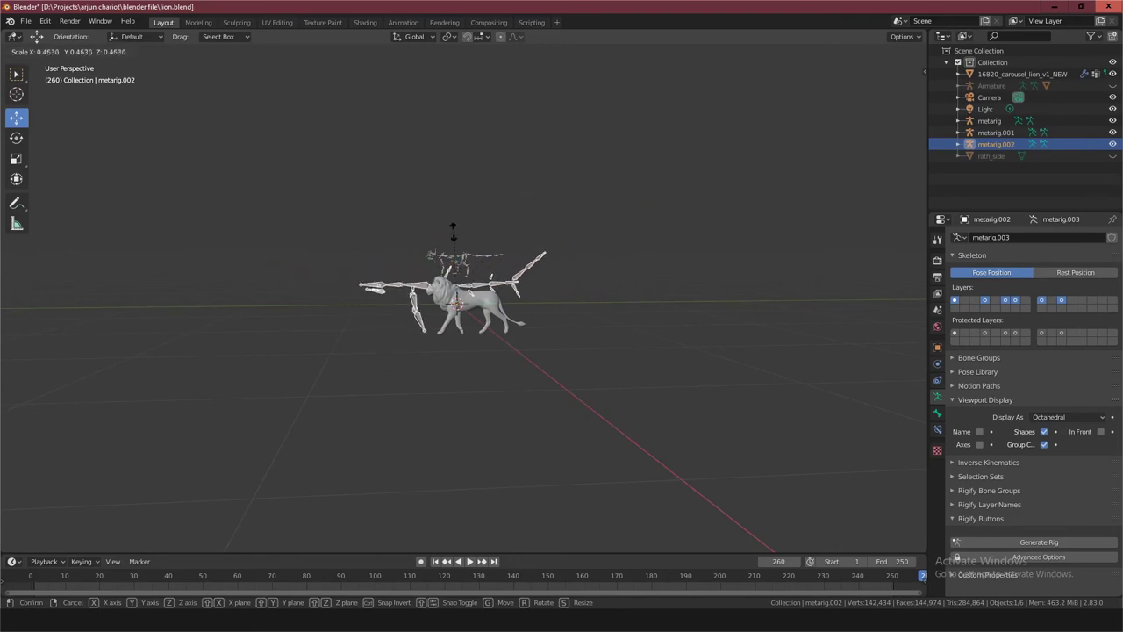
click(451, 233)
Shift the shark metarig 0.66785 m along X beside the lion.
middle_drag(452, 232, 492, 334)
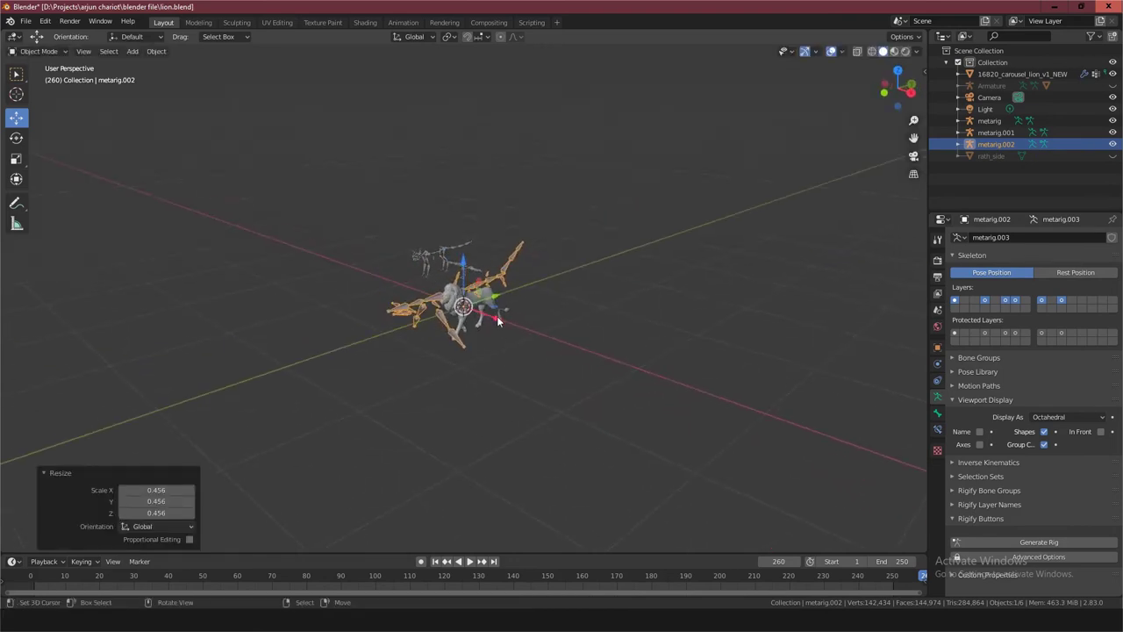
drag(496, 319, 503, 314)
scroll(503, 314, up, 5)
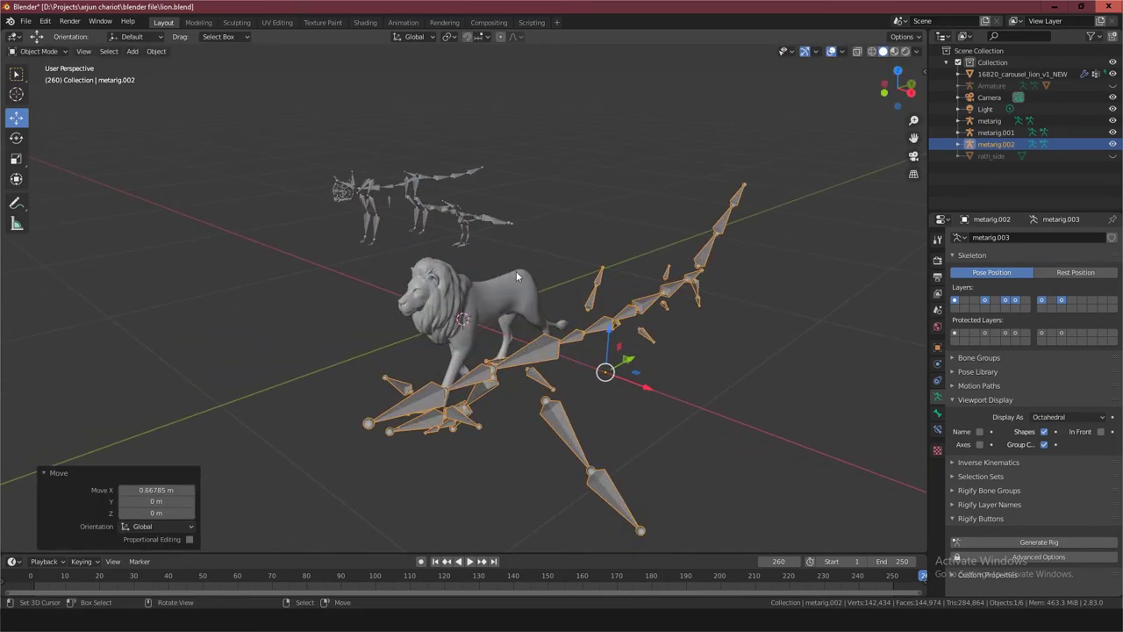
key(shift+a)
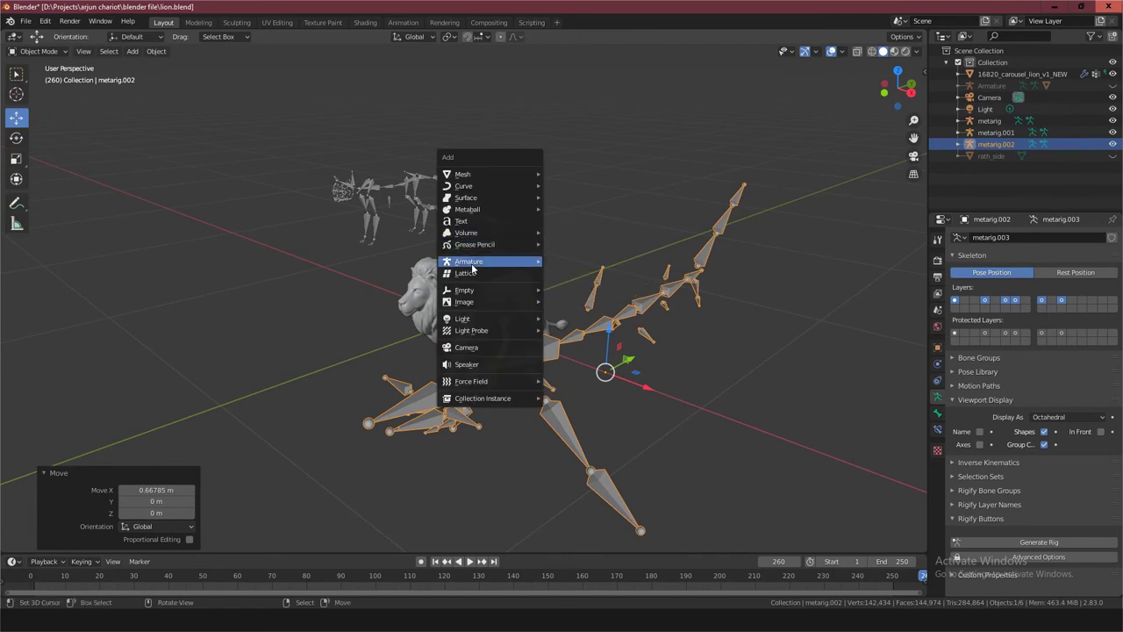
mouse_move(573, 285)
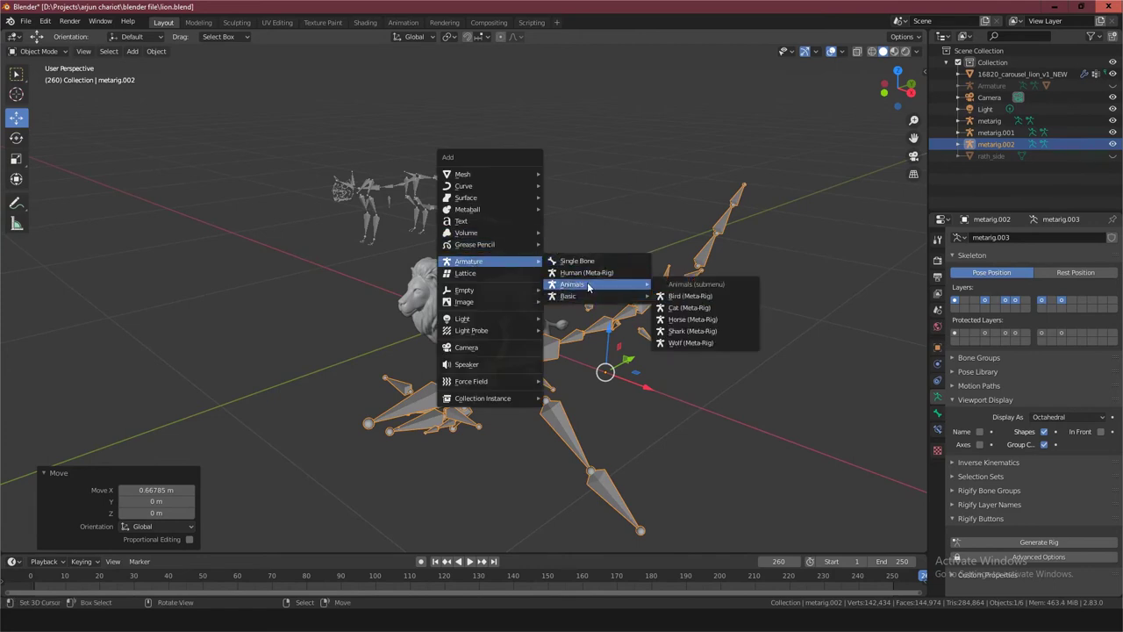
Add a Wolf meta-rig and scale it down to 0.504.
click(685, 342)
middle_drag(535, 227, 420, 239)
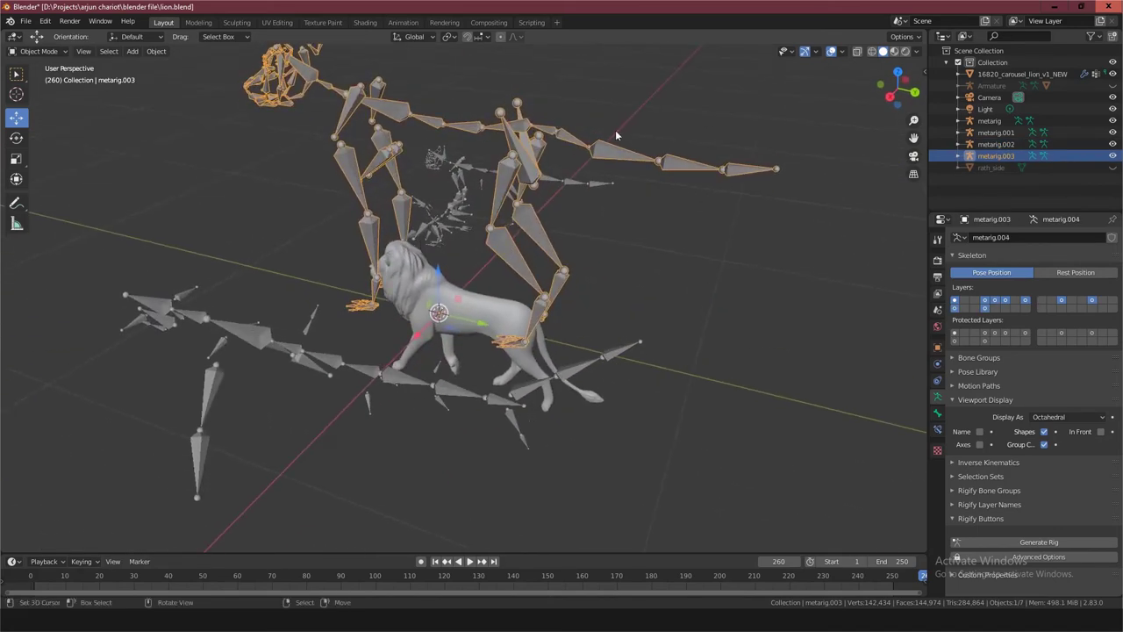
key(s)
click(481, 253)
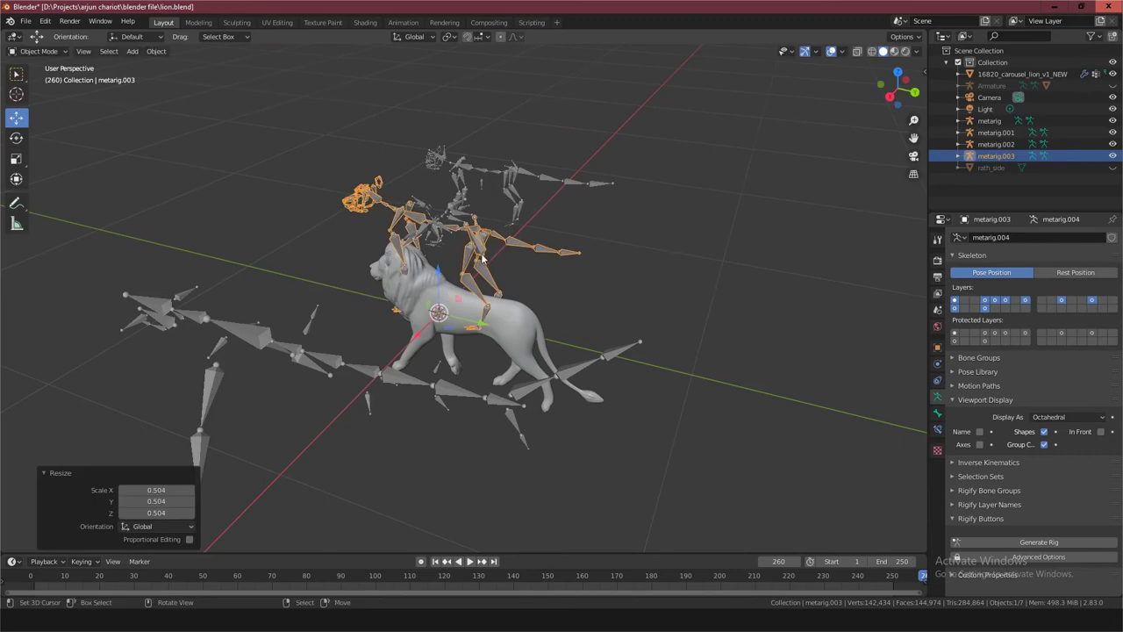
middle_drag(481, 253, 411, 266)
Move the wolf rig 1.0899 m along X beside the lion, deselect it, and open the Add menu.
key(g)
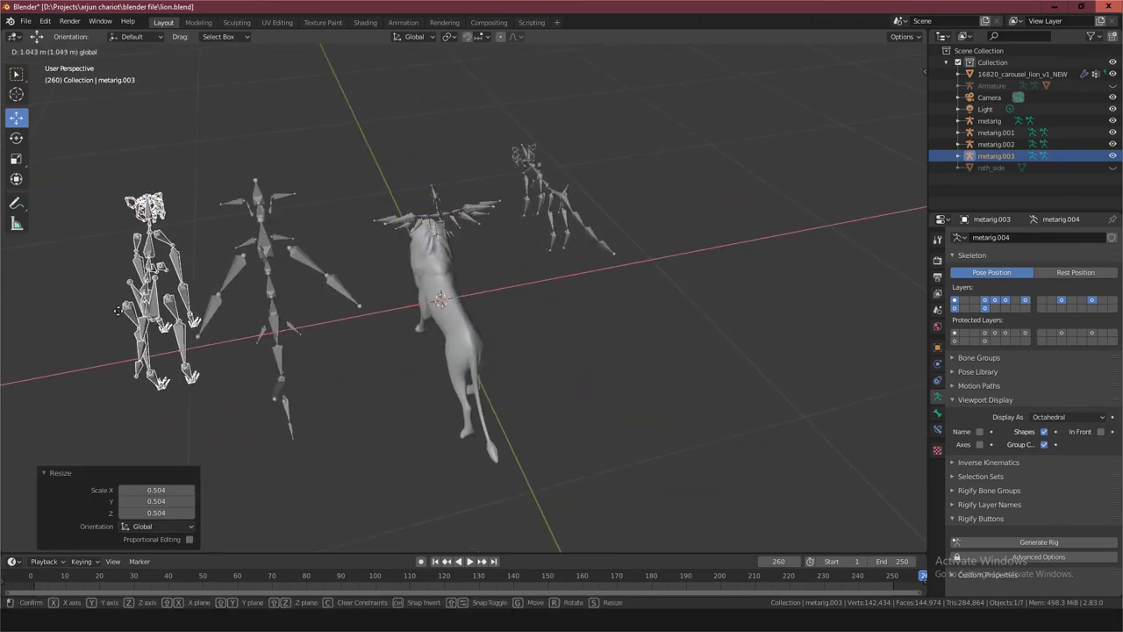
click(117, 310)
mouse_move(366, 284)
middle_down()
mouse_move(606, 242)
mouse_move(413, 261)
mouse_move(430, 273)
mouse_move(476, 242)
middle_up()
click(564, 250)
key(shift+a)
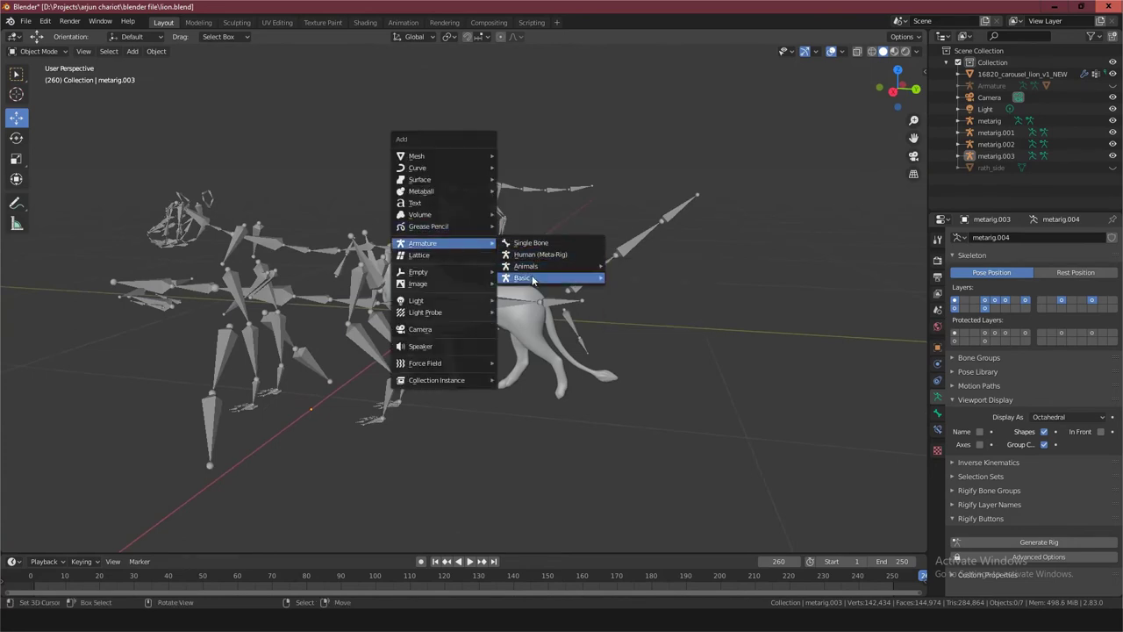
mouse_move(523, 277)
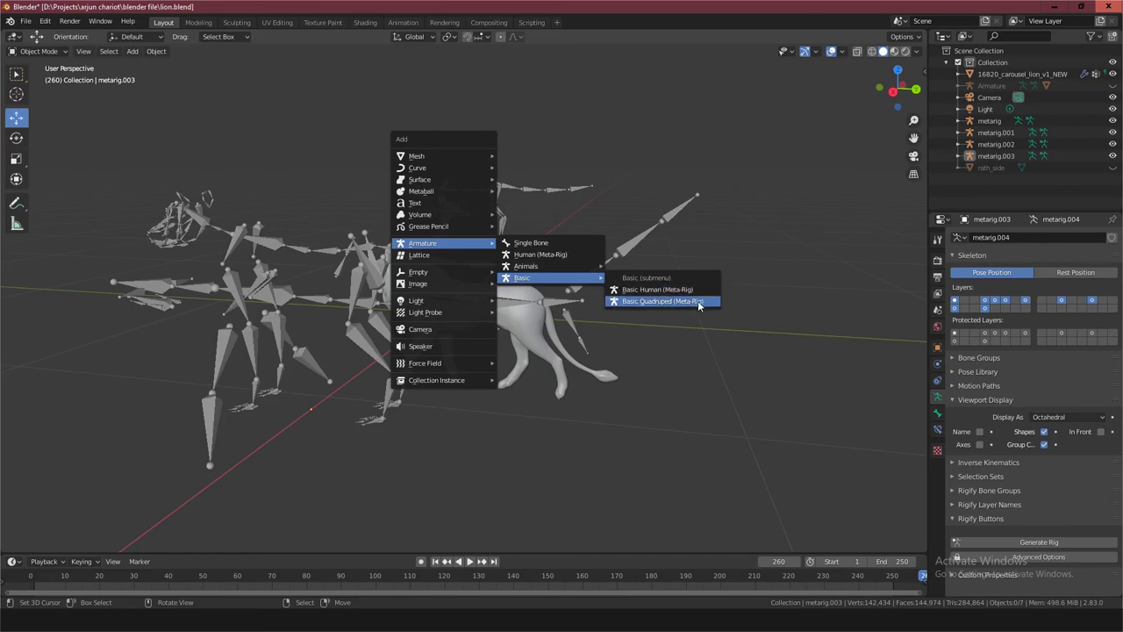
Add a Basic Quadruped meta-rig, move it to the lion's left and scale it to 0.524.
click(663, 301)
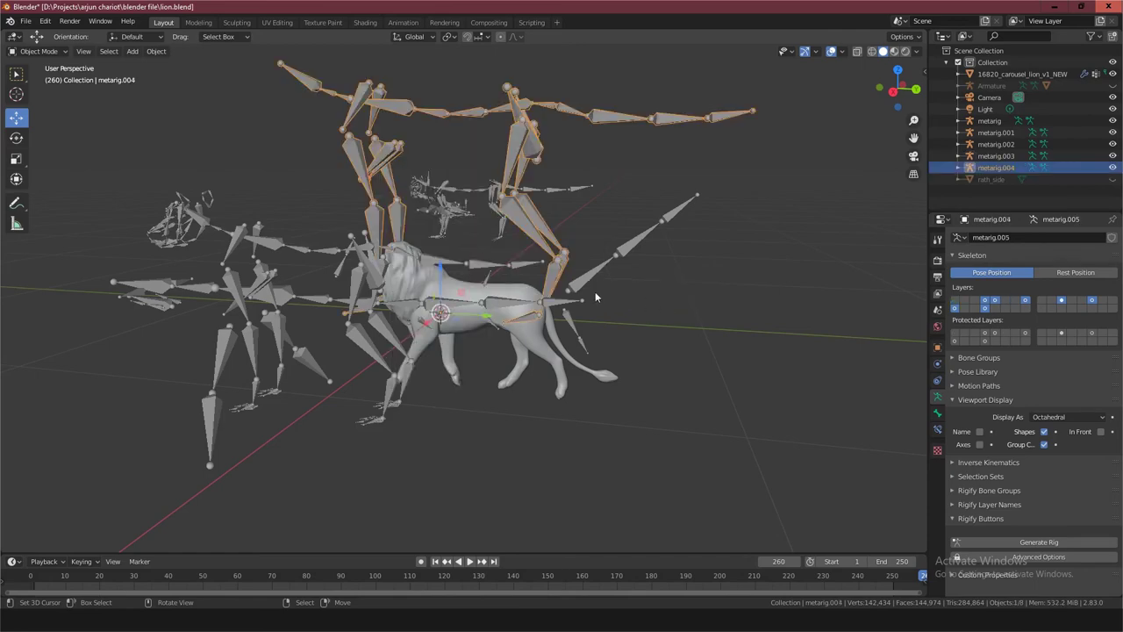
mouse_move(454, 247)
middle_down()
mouse_move(525, 270)
mouse_move(581, 272)
mouse_move(455, 280)
mouse_move(599, 265)
middle_up()
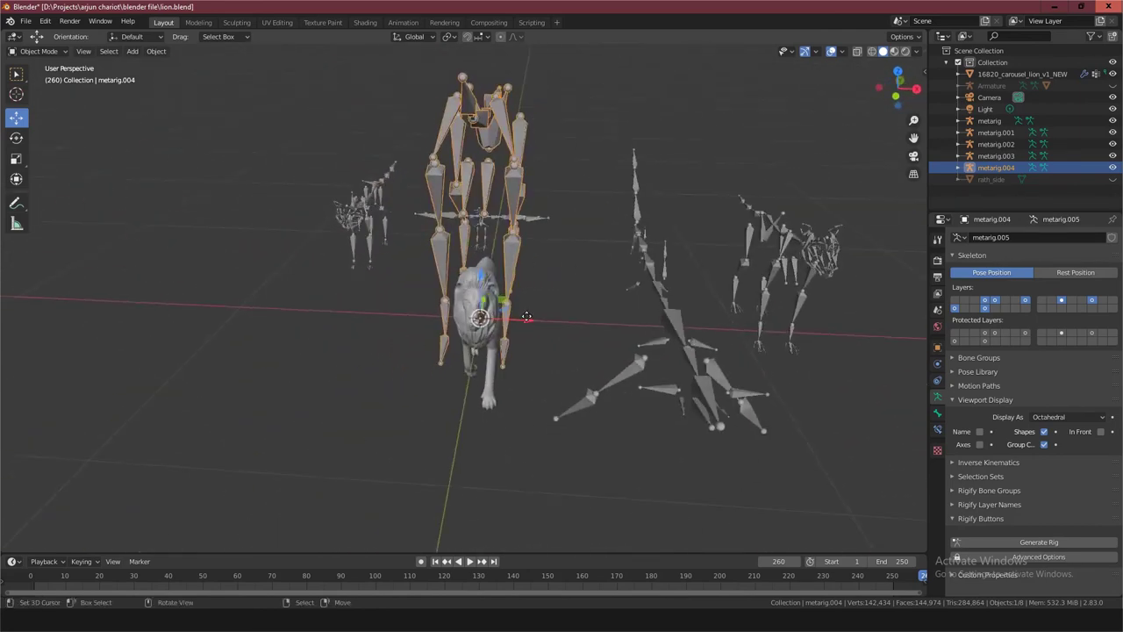
drag(526, 317, 301, 308)
key(s)
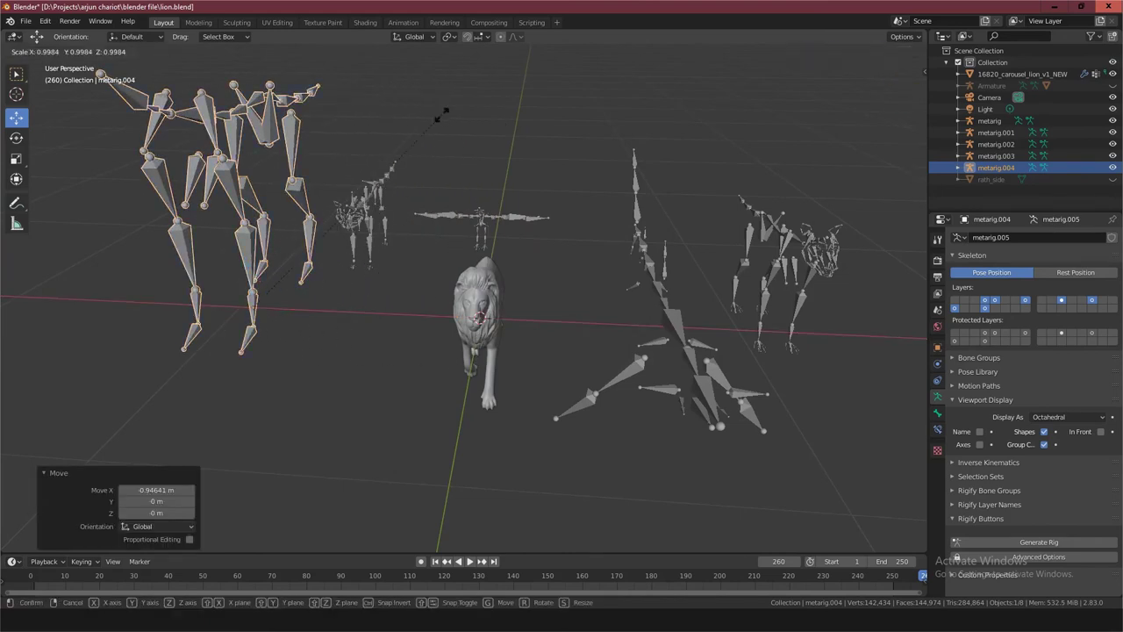
click(363, 201)
Scale the shark rig to 0.806, move it left, and shift the wolf rig -0.51913 m along X.
click(644, 212)
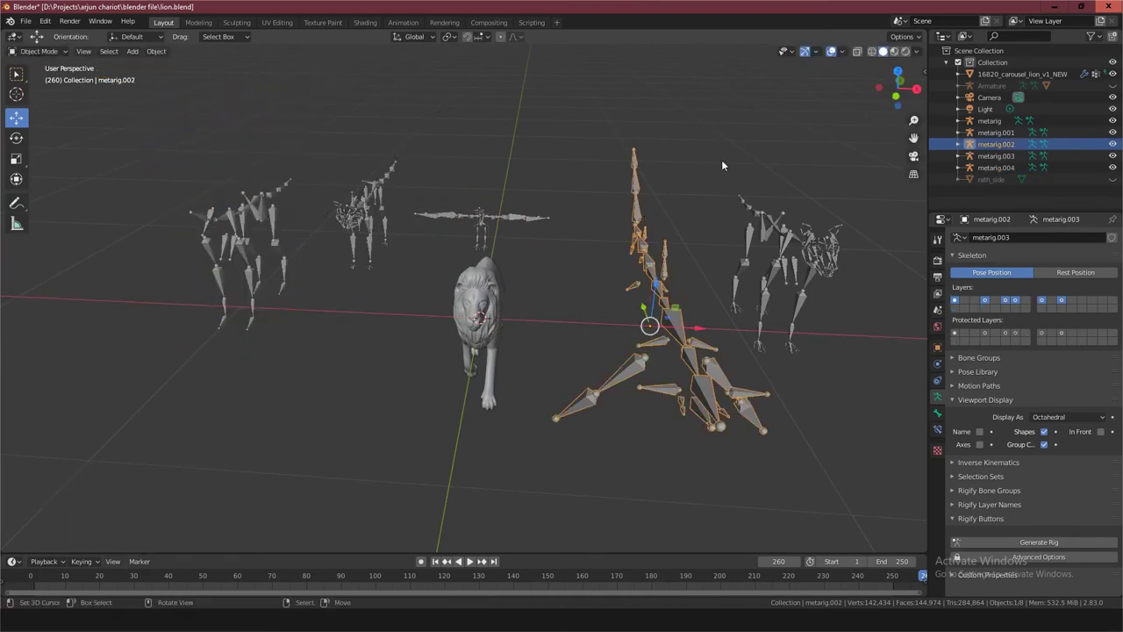
key(s)
click(690, 185)
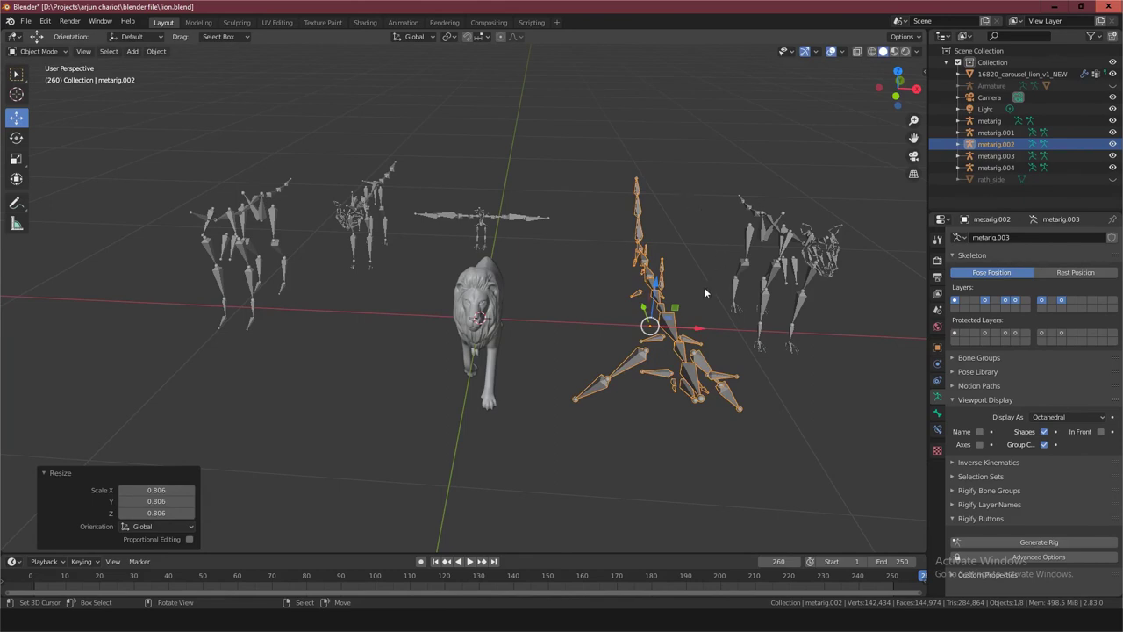
drag(699, 331, 621, 327)
click(795, 309)
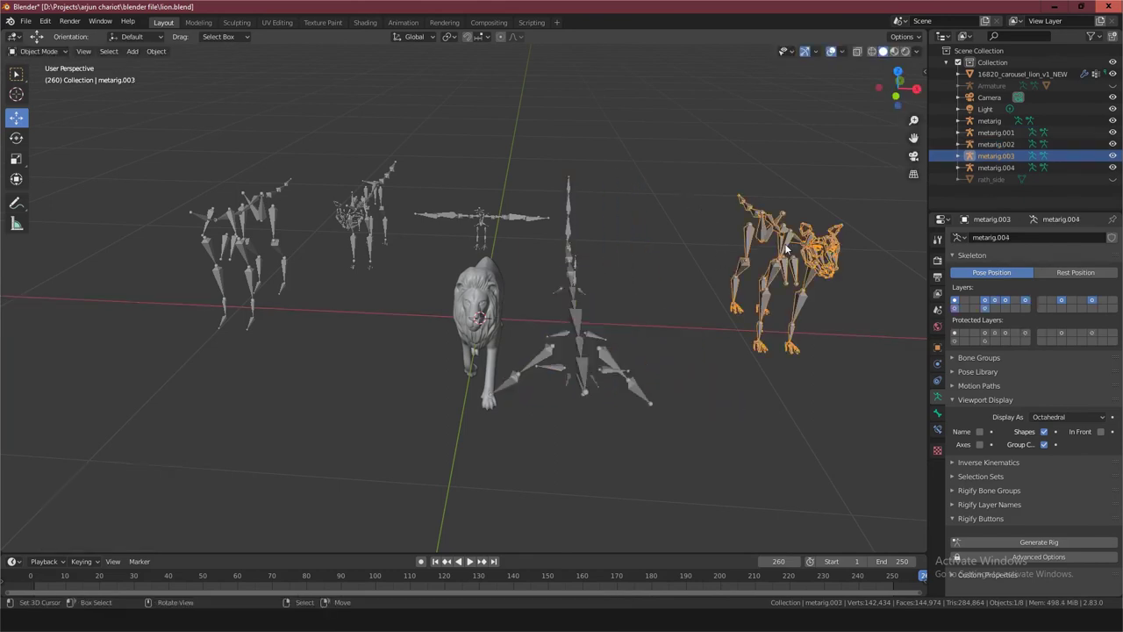
drag(808, 335, 671, 329)
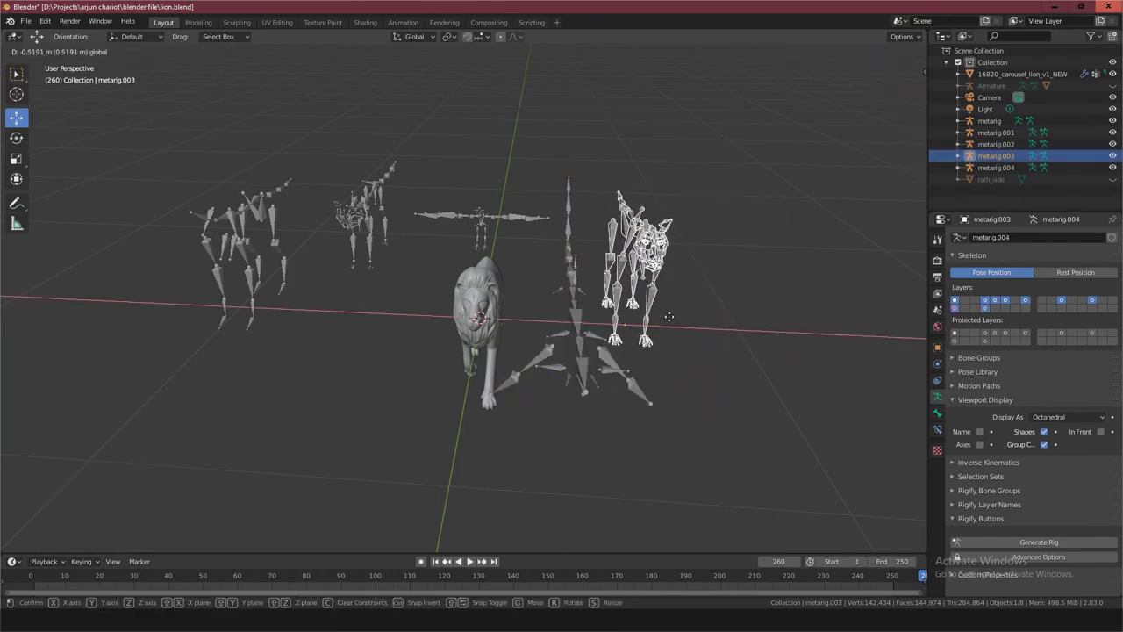
key(shift+a)
mouse_move(436, 165)
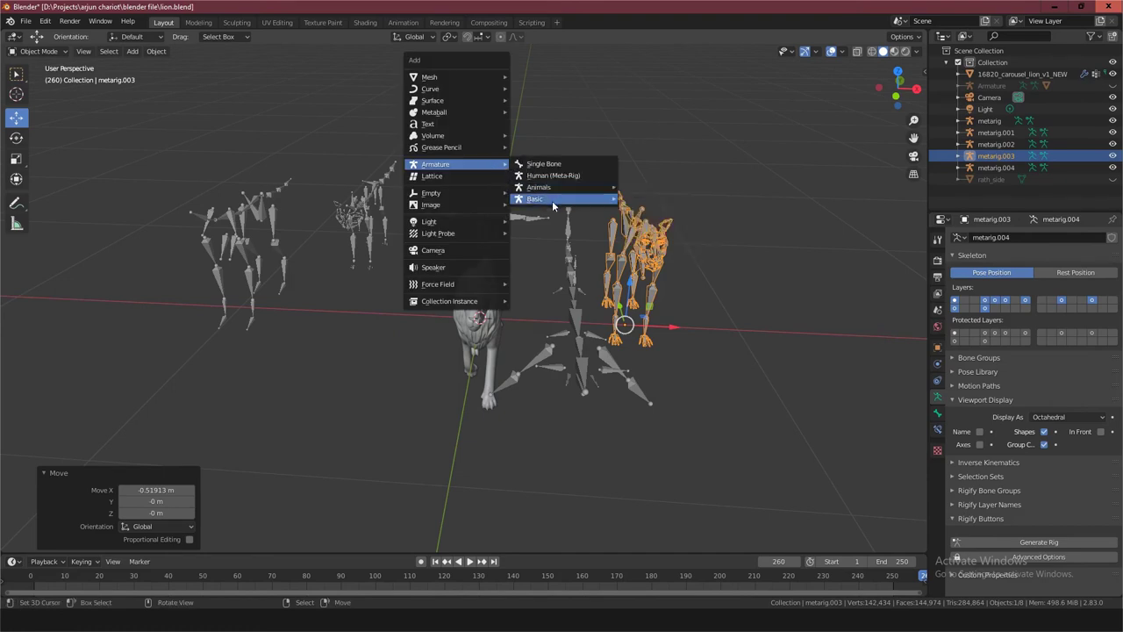
mouse_move(535, 198)
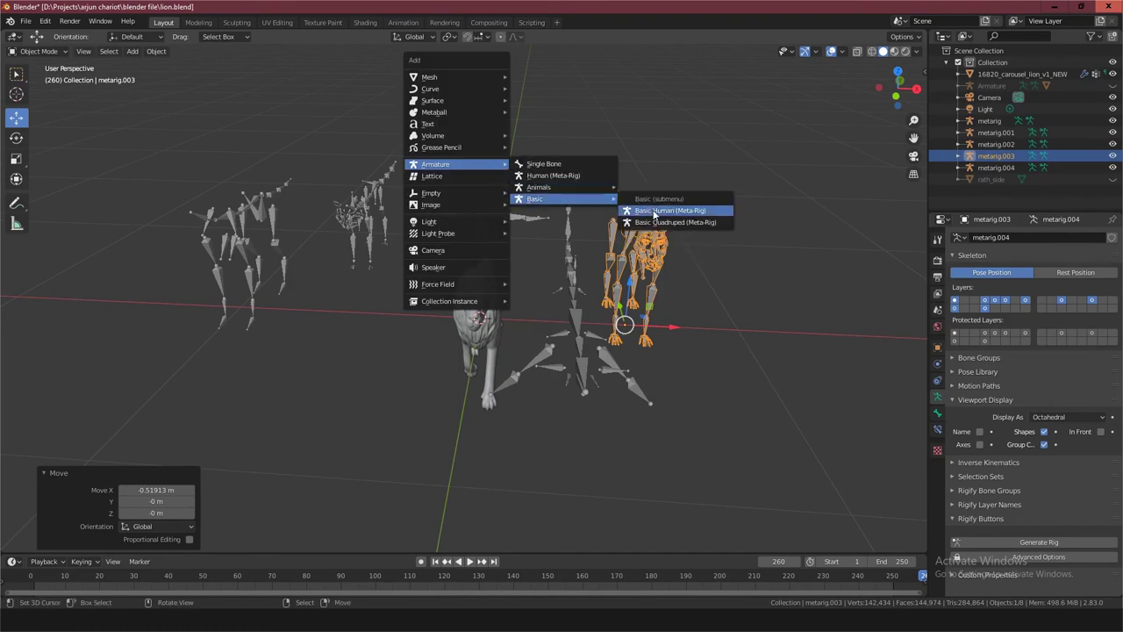
Add a Basic Human meta-rig scaled down to 0.398.
click(654, 212)
key(s)
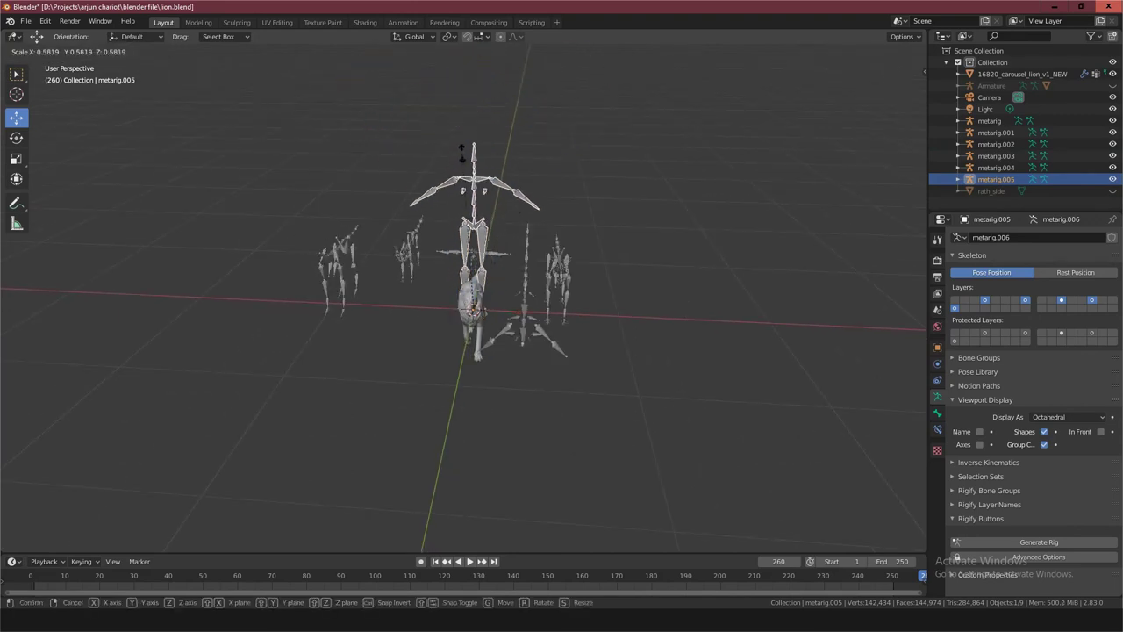
click(466, 202)
scroll(505, 281, up, 2)
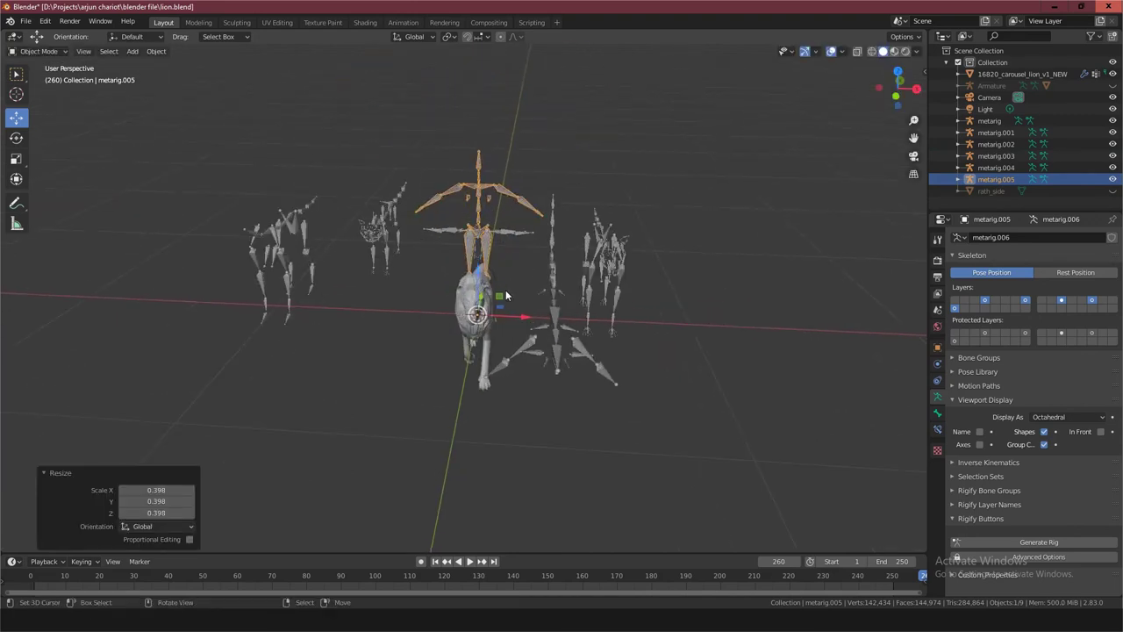
Move the human rig -0.6688 m along X, then bring up the Rigify add-on preferences.
key(g)
key(x)
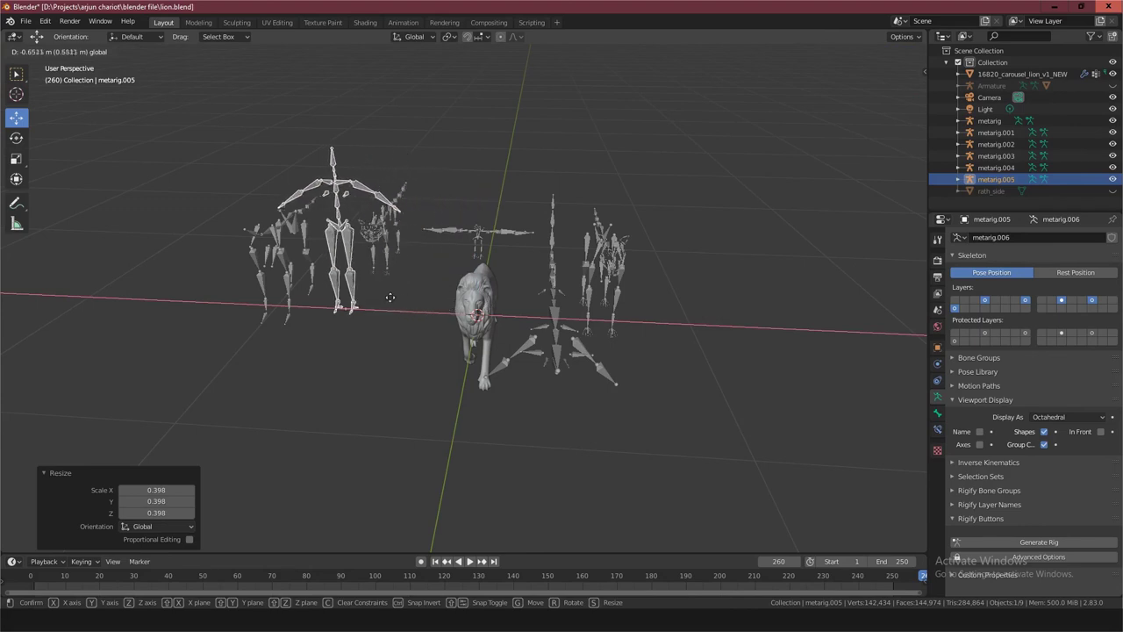
click(389, 298)
mouse_move(399, 291)
middle_down()
mouse_move(419, 273)
mouse_move(330, 266)
mouse_move(383, 273)
middle_up()
scroll(491, 177, up, 2)
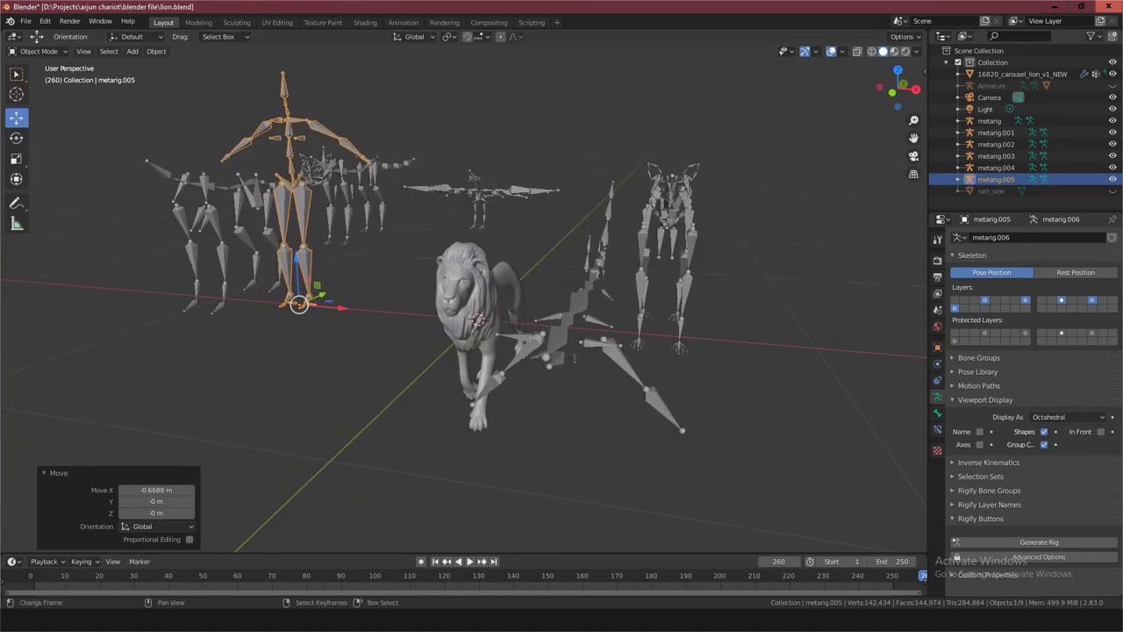
key(alt+Tab)
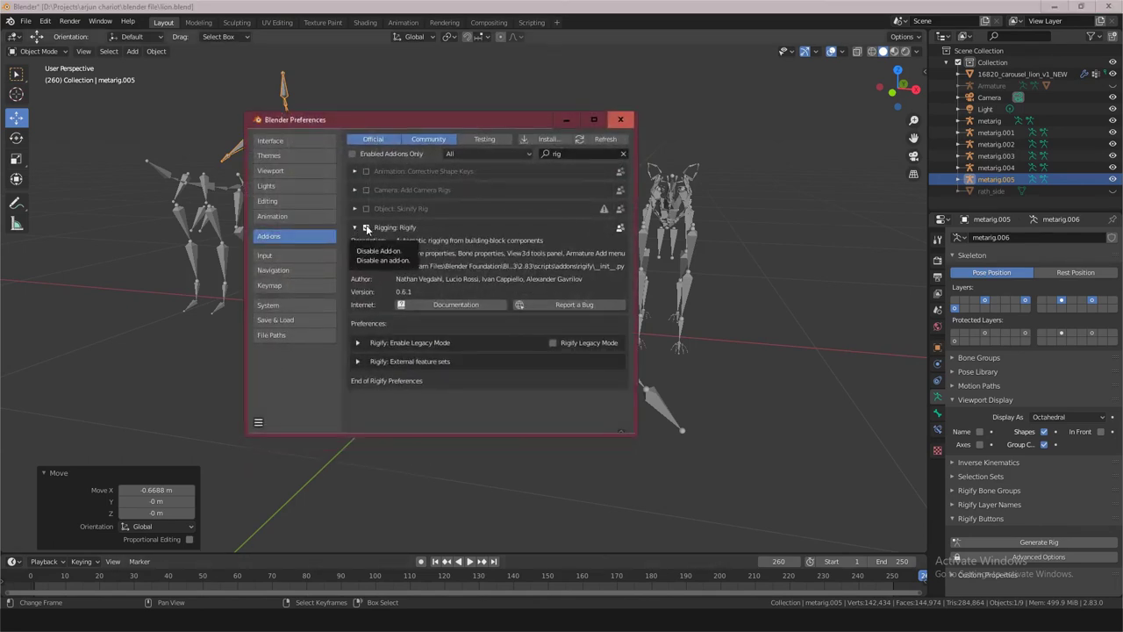
Uncheck the Rigging: Rigify add-on, close Preferences, deselect the human rig and view the lion from the front.
click(366, 228)
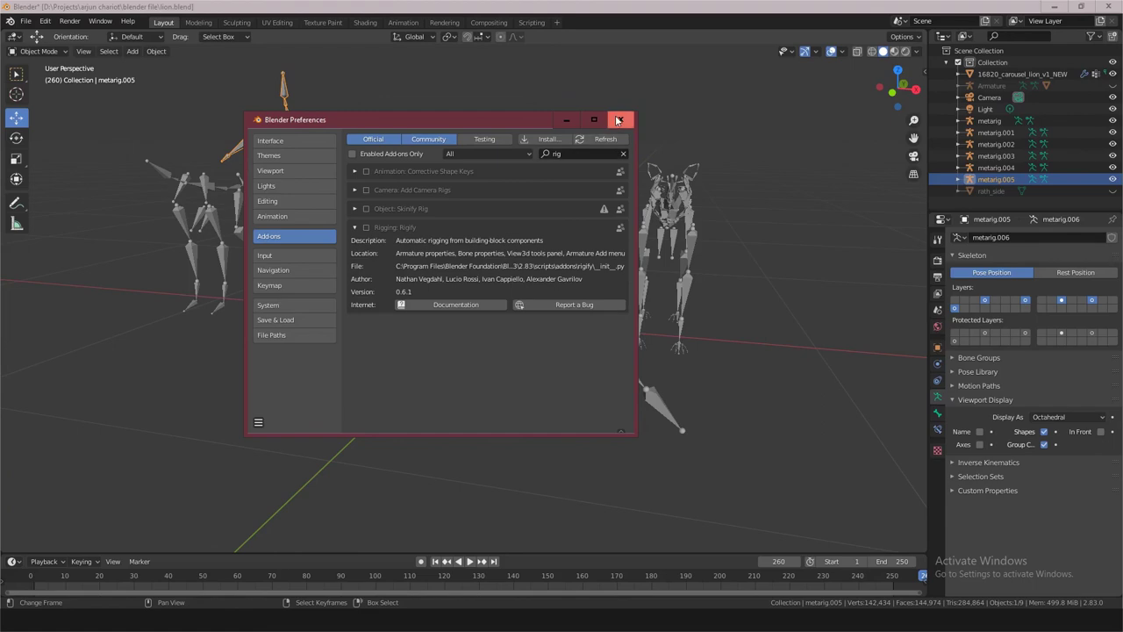
click(620, 119)
mouse_move(425, 325)
middle_down()
mouse_move(391, 330)
mouse_move(417, 322)
middle_up()
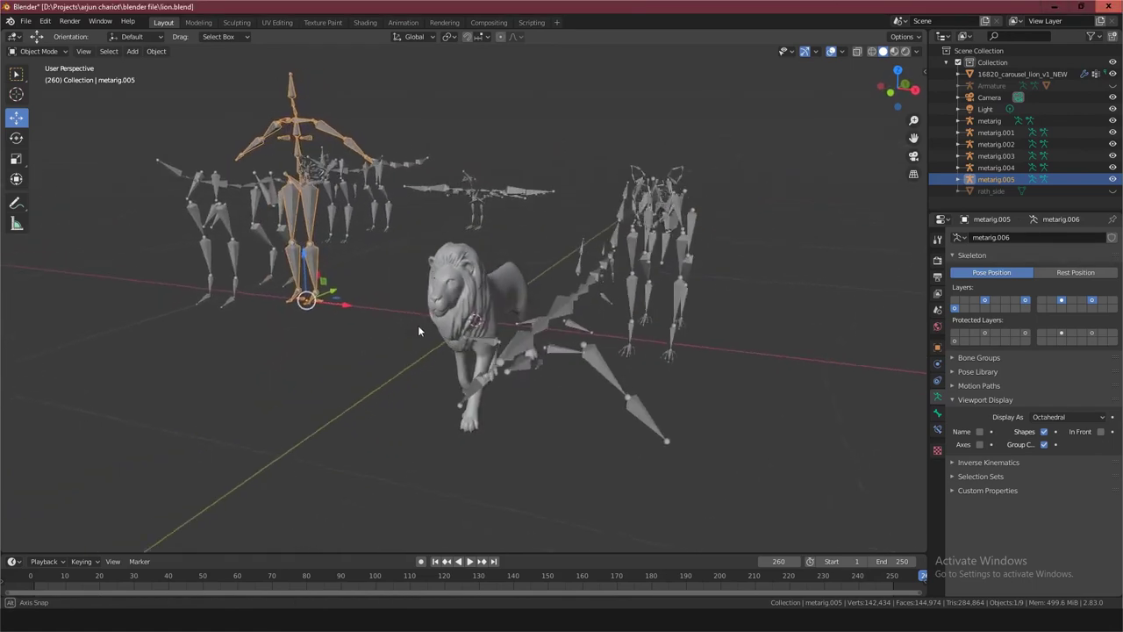
click(418, 322)
middle_drag(377, 259, 401, 265)
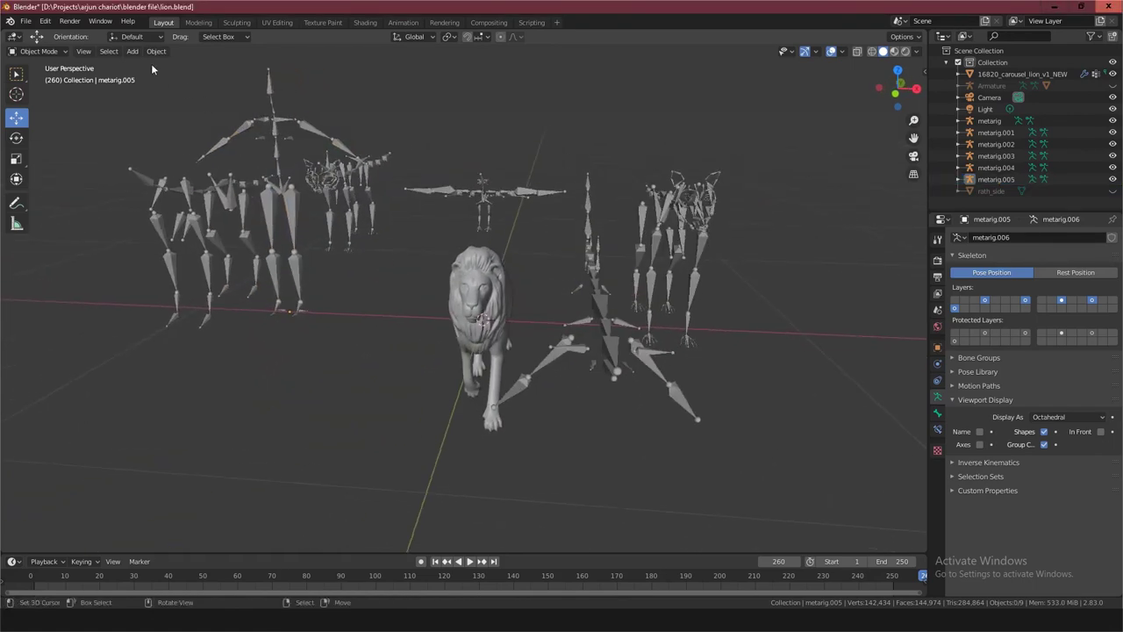
click(132, 51)
Complete the Notepad closing line as 'thanks for watching' and minimise Notepad.
key(alt+Tab)
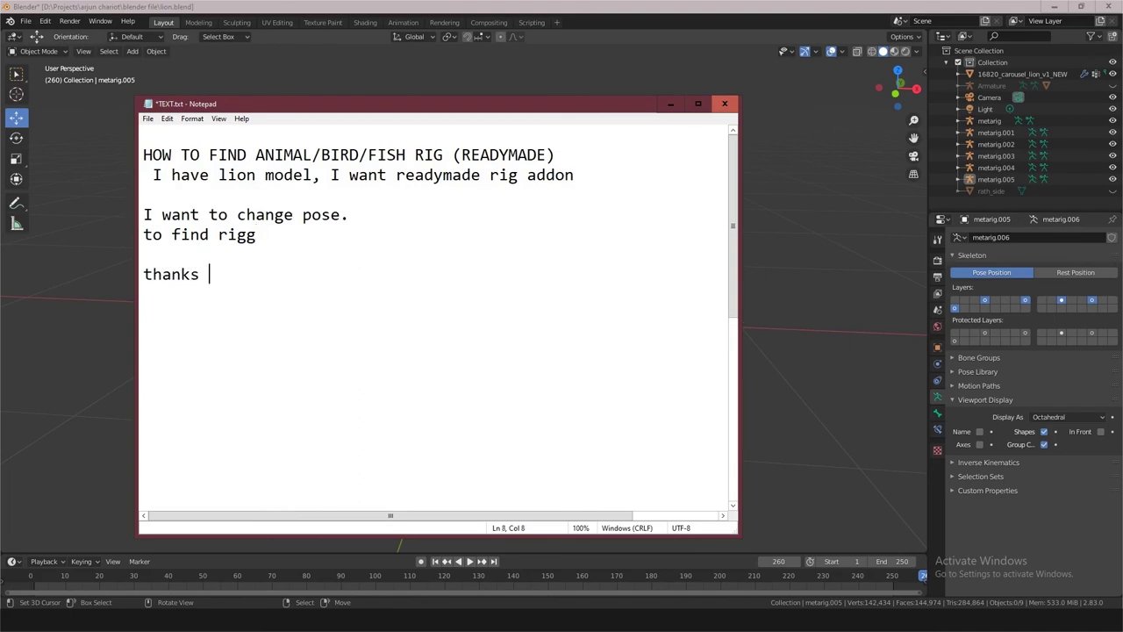
text(for watching)
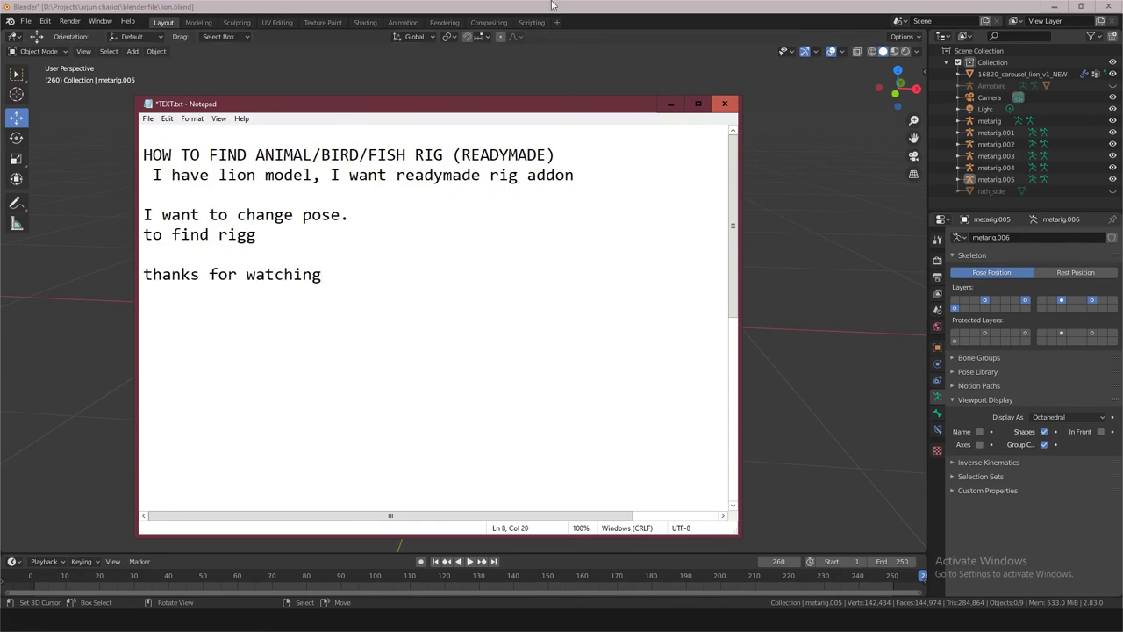
click(672, 105)
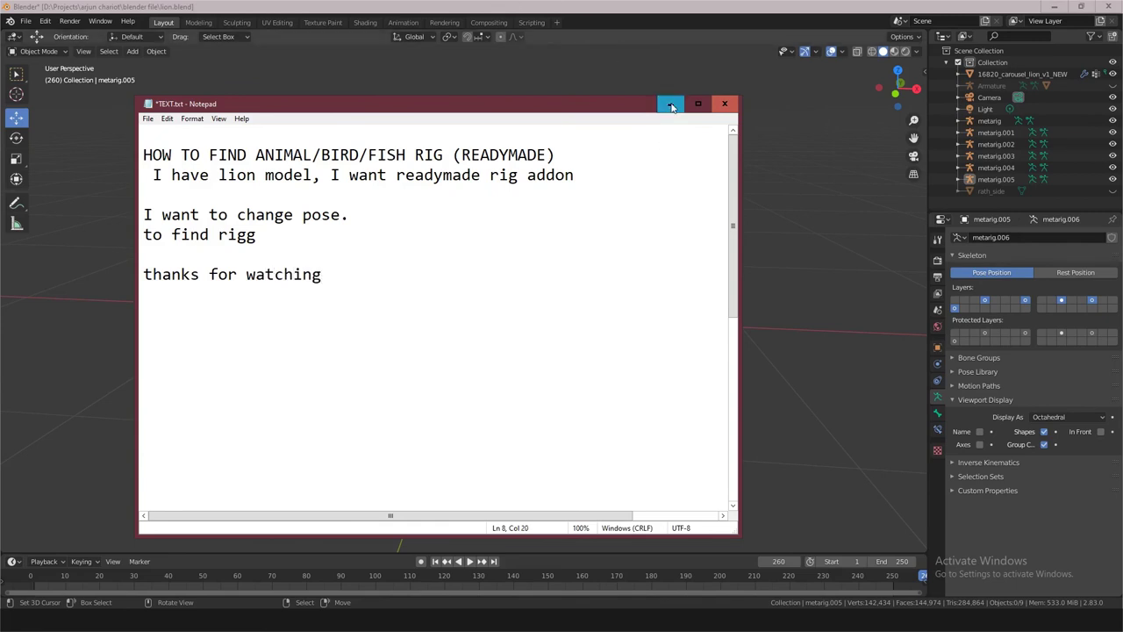